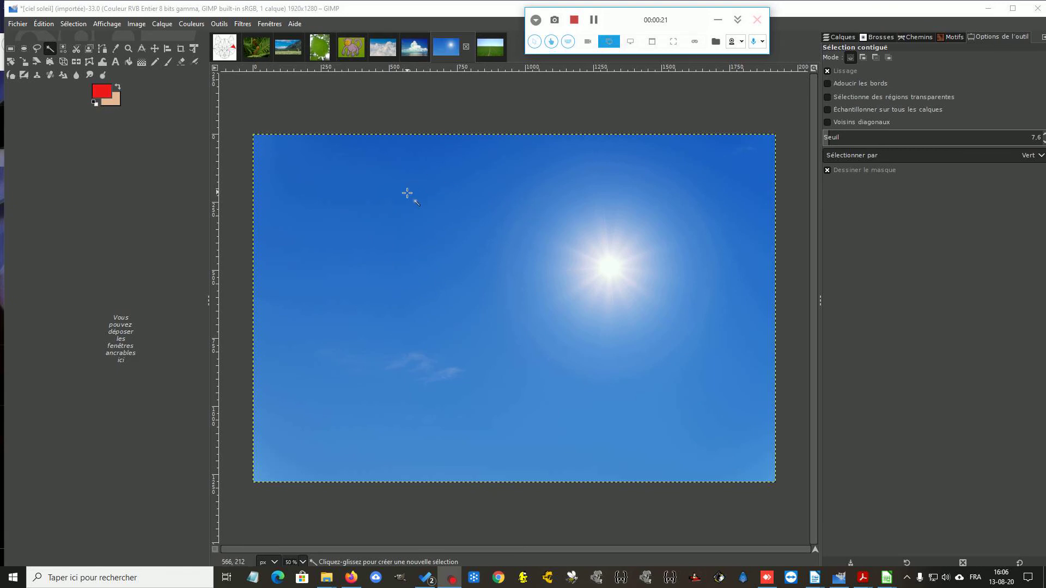
Switch to the renard image and pick its red triangle and its black lines with the contiguous selection tool.
click(222, 44)
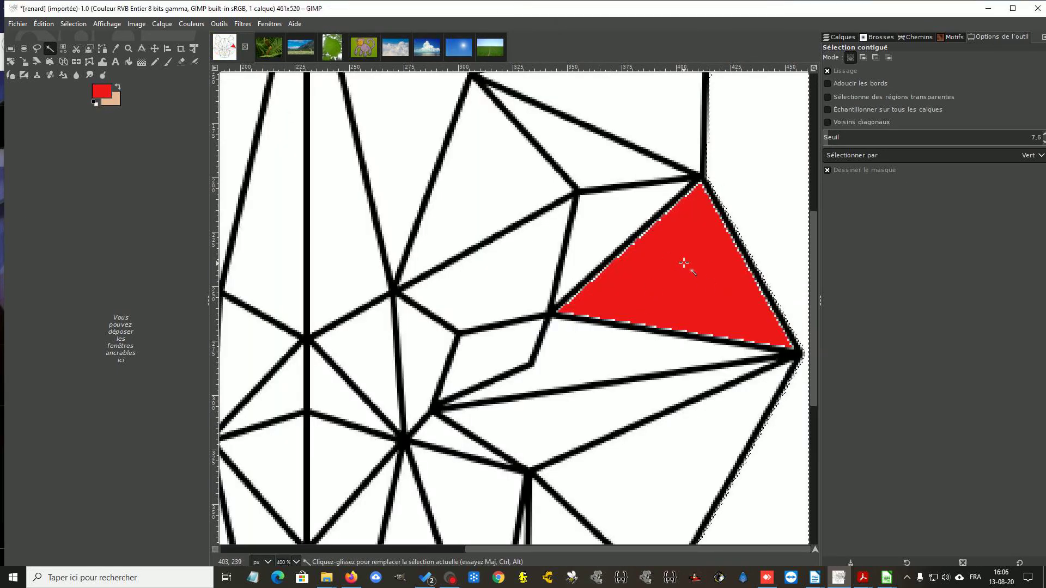
drag(693, 282, 694, 260)
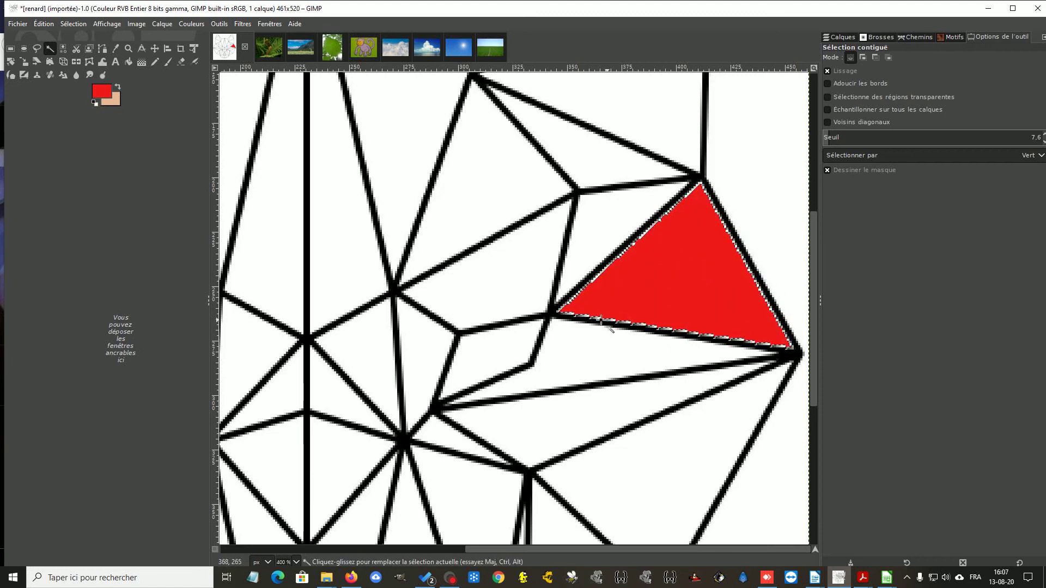
click(576, 117)
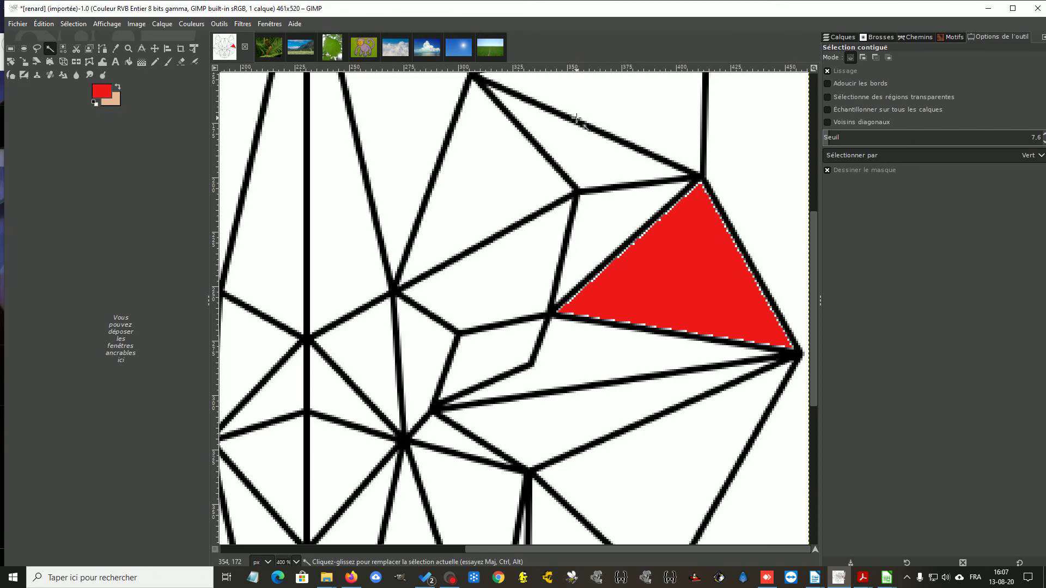
click(574, 118)
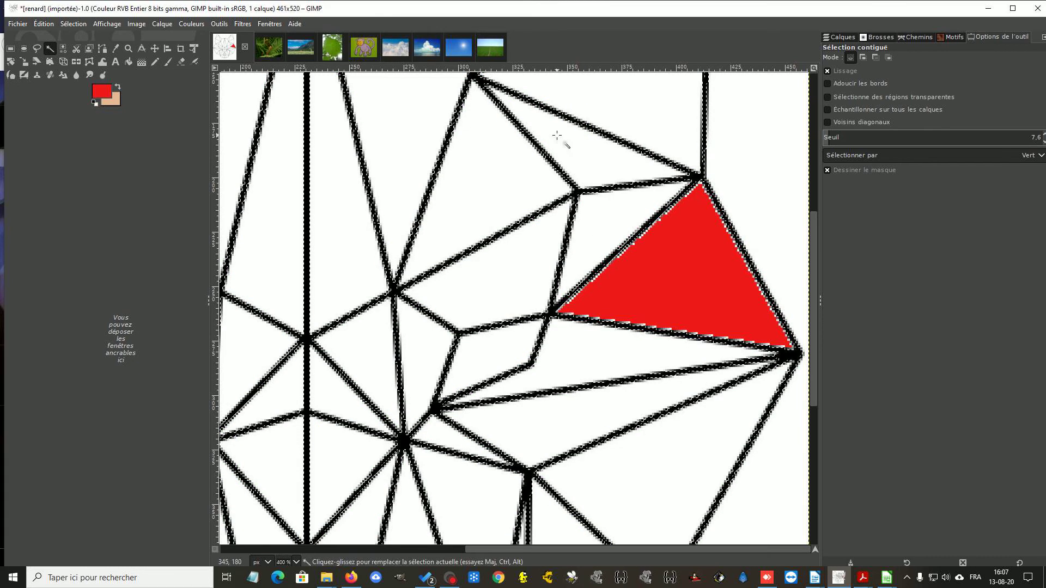
Select the white background with and without Dessiner le masque, and select the white triangle above the red one with the option off.
click(745, 152)
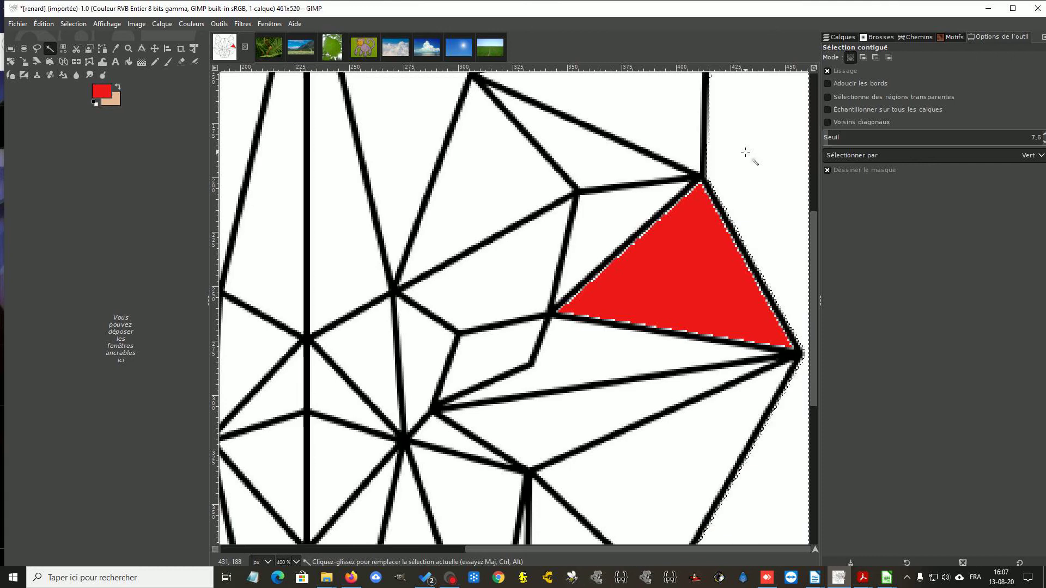
click(745, 152)
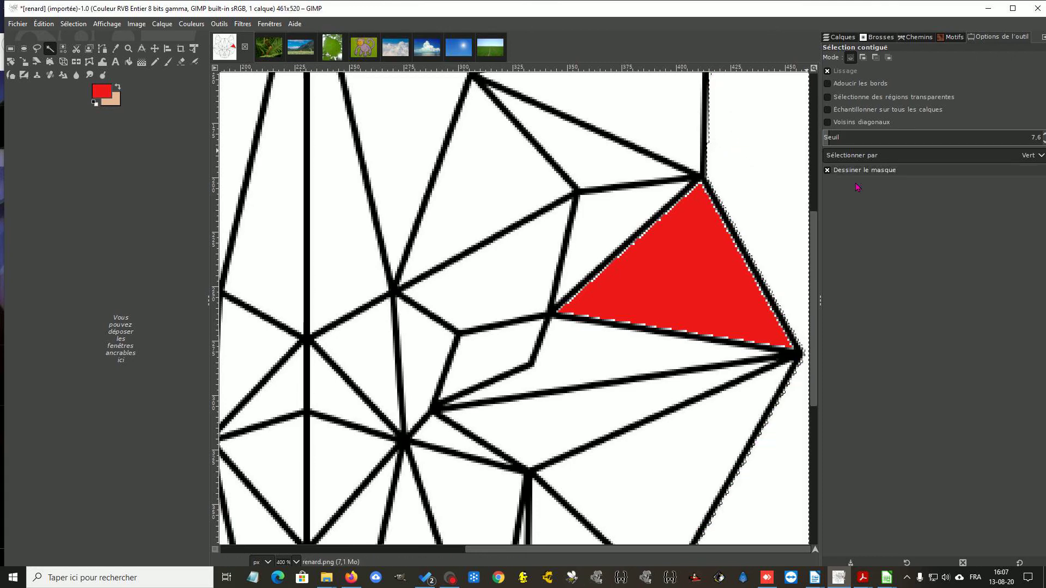
click(827, 170)
click(776, 144)
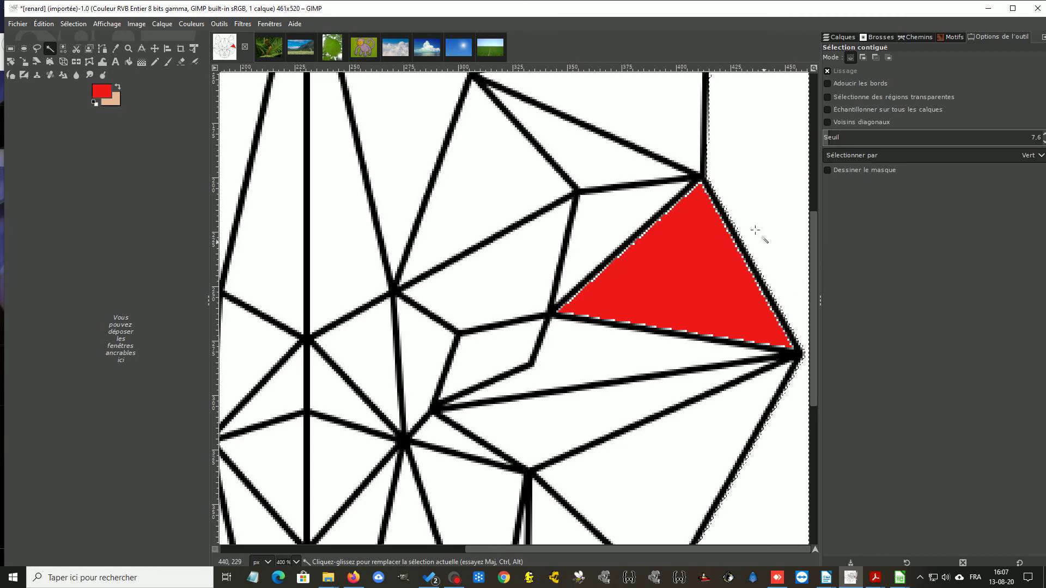
click(630, 158)
Turn Dessiner le masque back on and select the upper white triangle, followed by the red triangle.
click(828, 169)
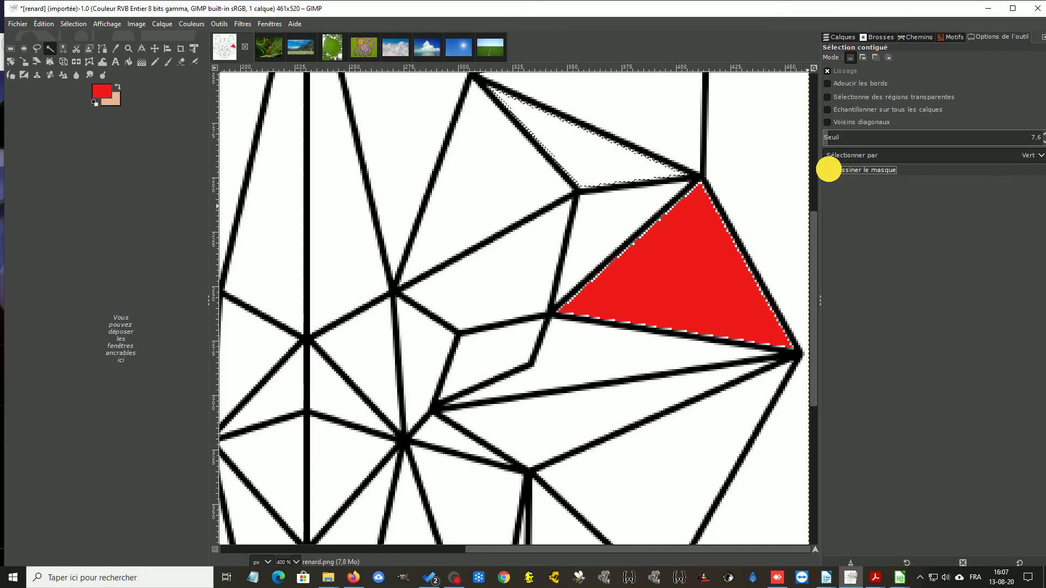
click(578, 150)
click(577, 150)
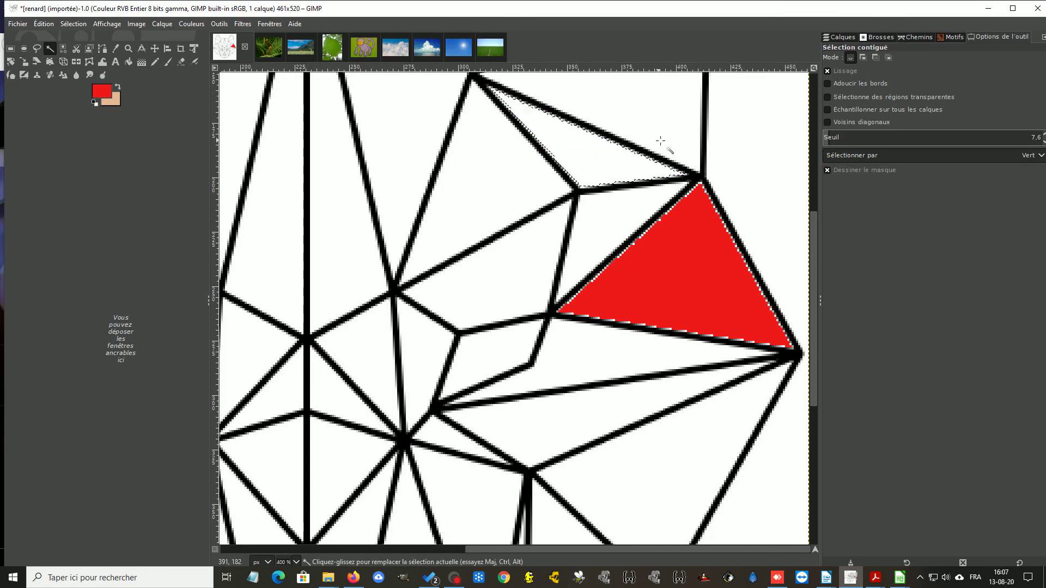
click(704, 238)
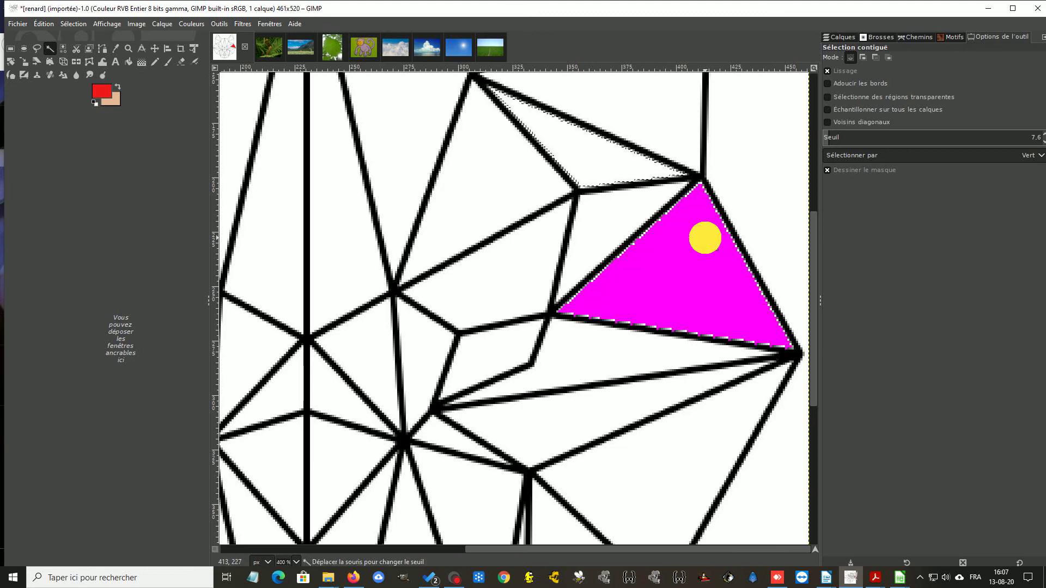
click(704, 240)
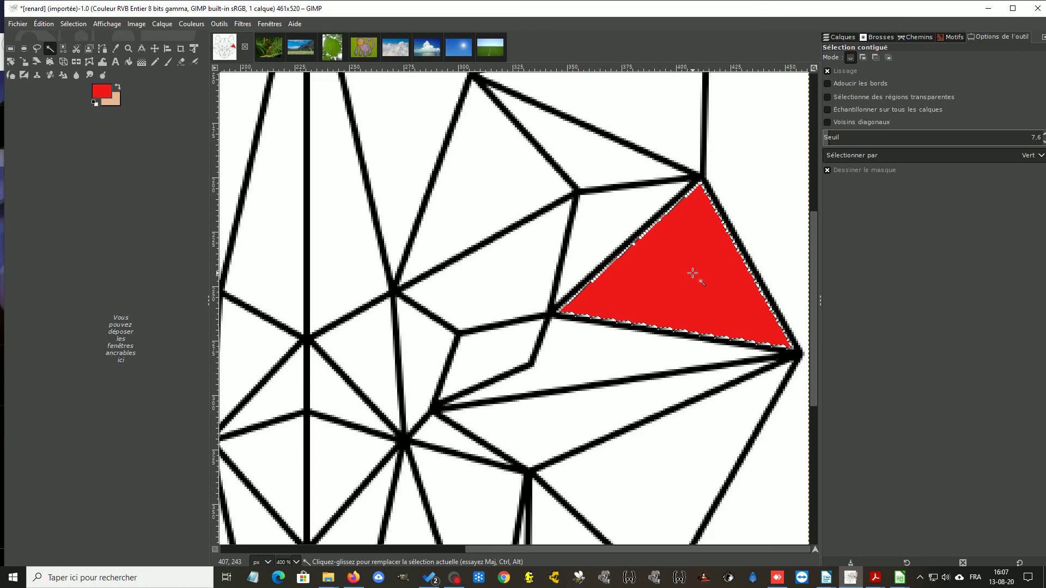
Nudge the red triangle's selection outline 18 px left, 19 px up, 20 px right and 3 px down.
key(alt)
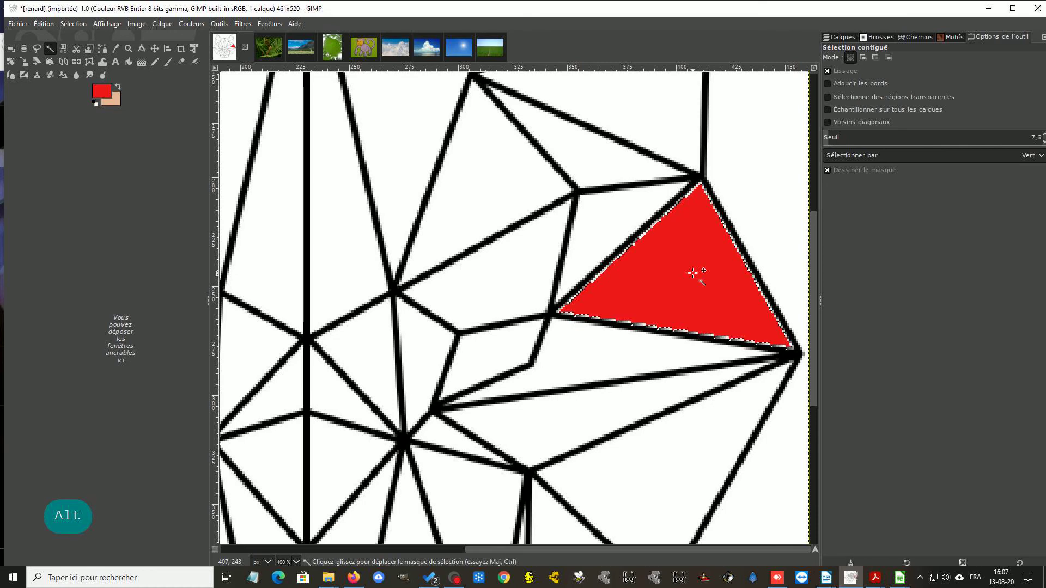
key(alt+Left)
key(alt+Left)
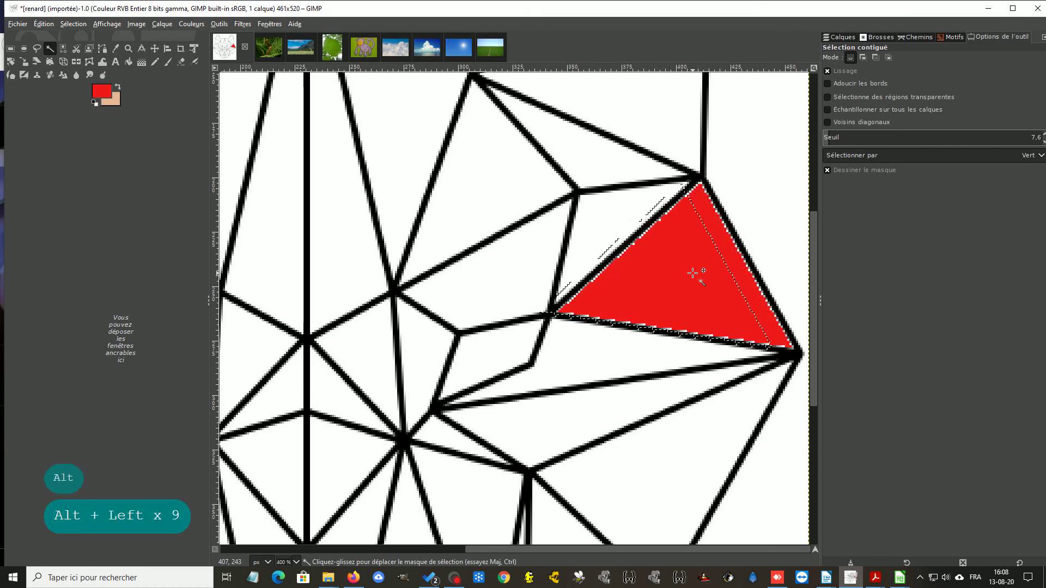
key(alt+Left)
key(alt+Left)
key(alt+Left)
key(alt+Left)
key(alt+Left)
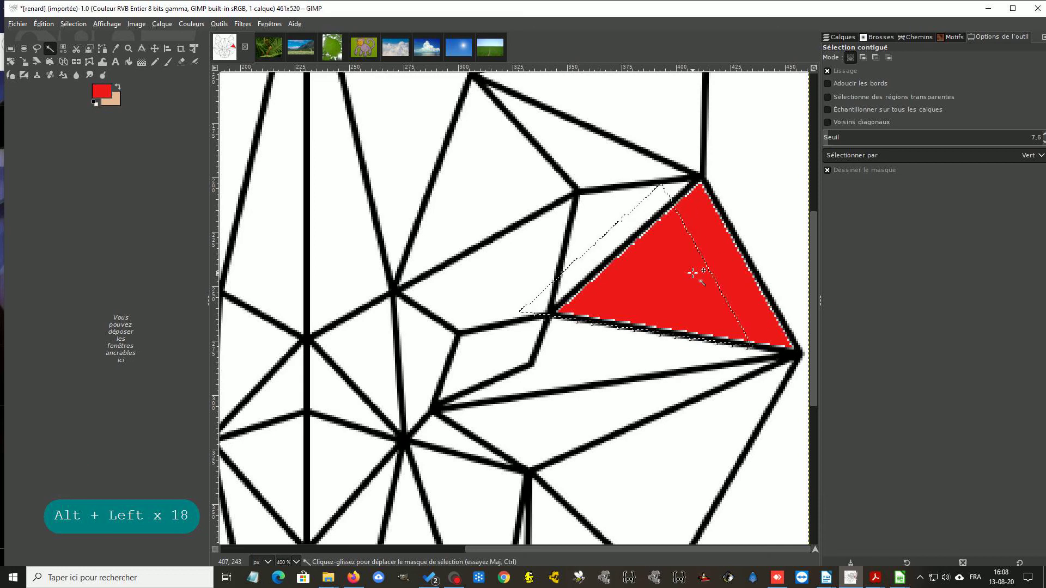
key(alt+Up)
key(alt+Up)
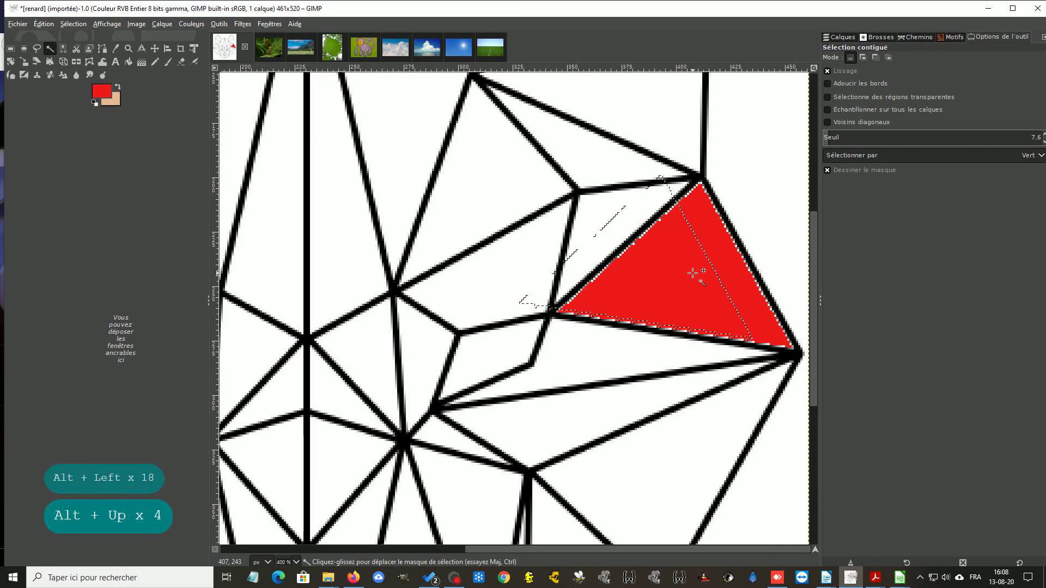
key(alt+Up)
key(alt+Up)
key(alt+Up)
key(alt+Up)
key(alt+Up)
key(alt+Up)
key(alt+Up)
key(alt+Up)
key(alt+Up)
key(alt+Up)
key(alt+Up)
key(alt+Up)
key(alt+Up)
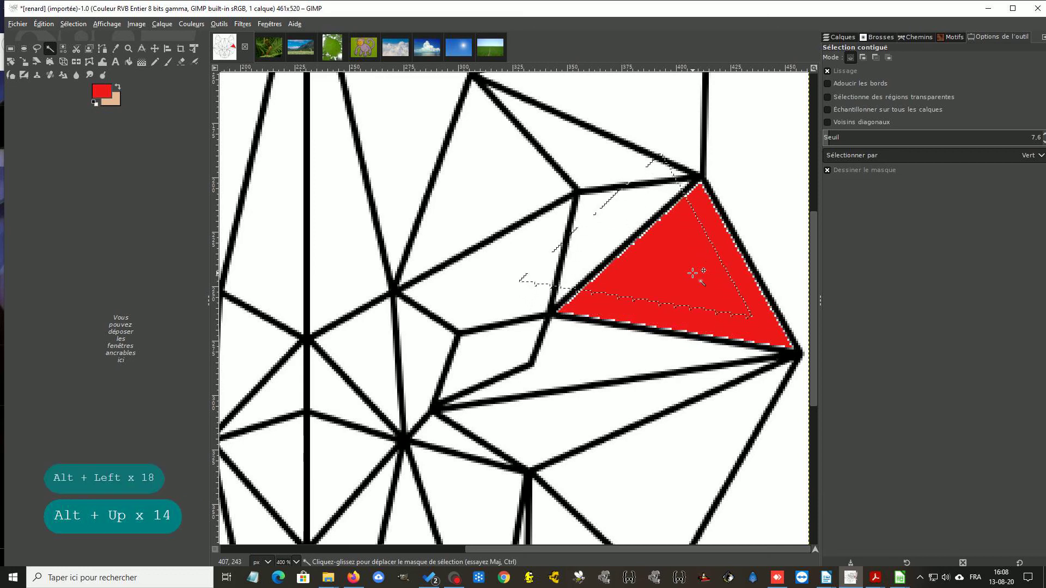
key(alt+Right)
key(alt+Right)
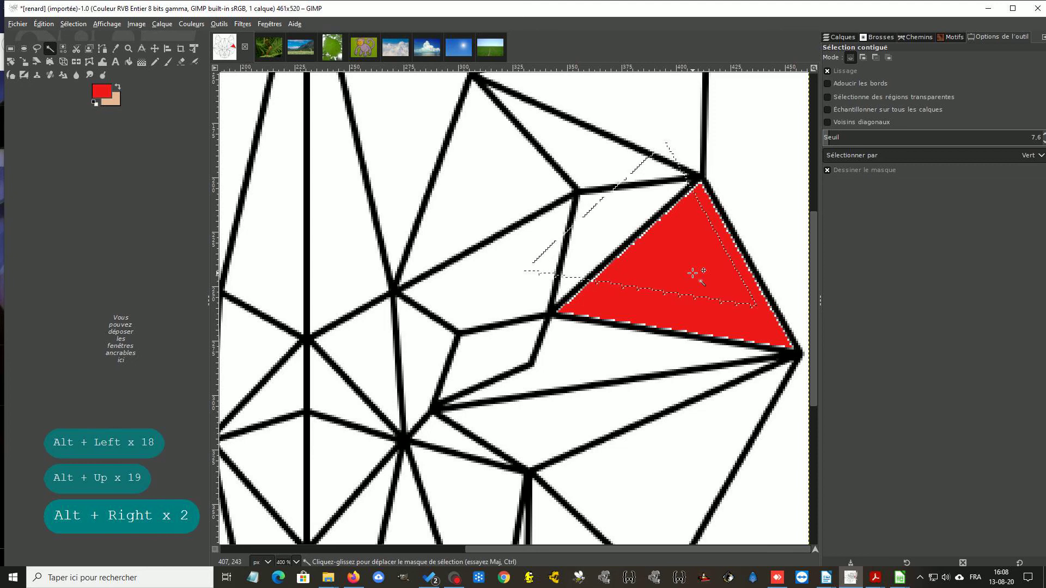
key(alt+Right)
key(alt+Right)
key(alt+Right)
key(alt+Right)
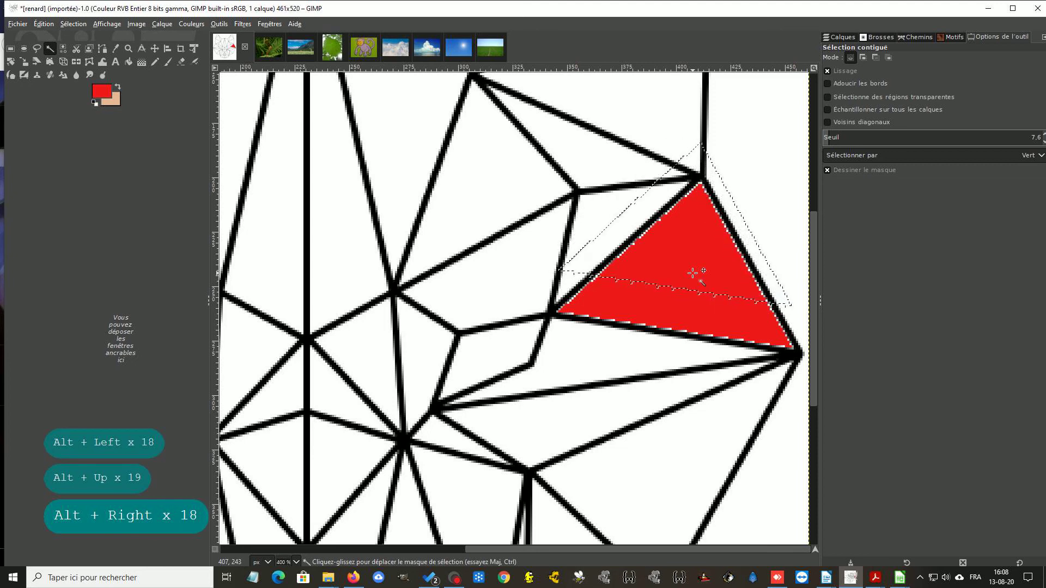
key(alt+Down)
key(alt+Down)
key(alt+Down)
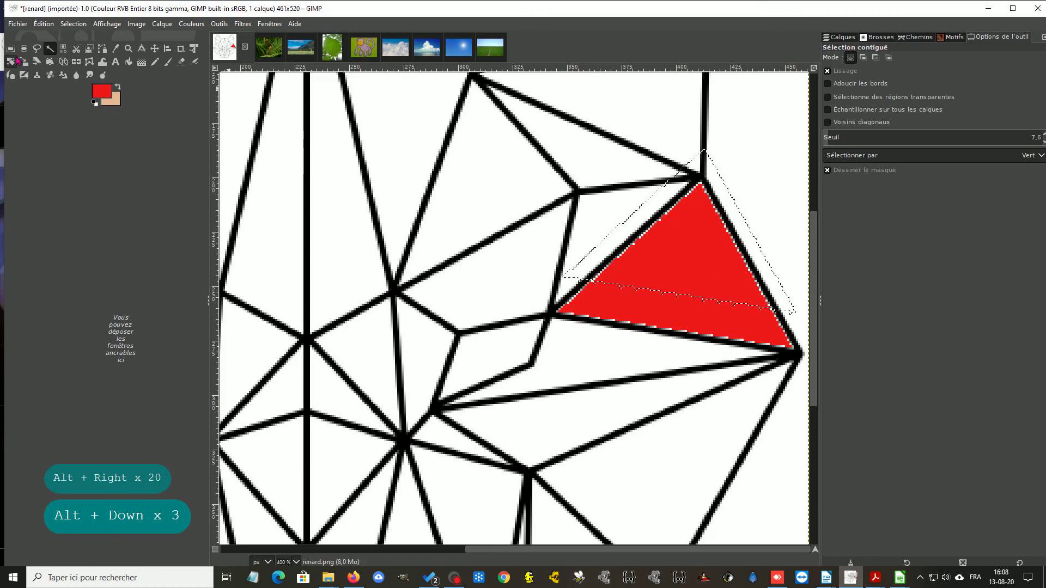
Fill the shifted selection with the Walnut pattern, and undo both the fill and the selection move.
click(128, 62)
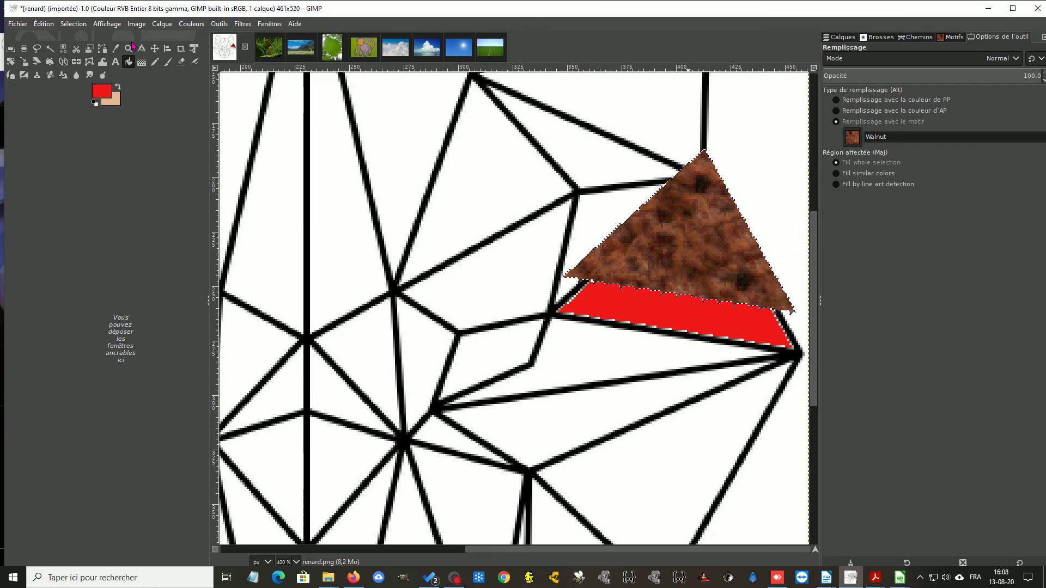
click(50, 49)
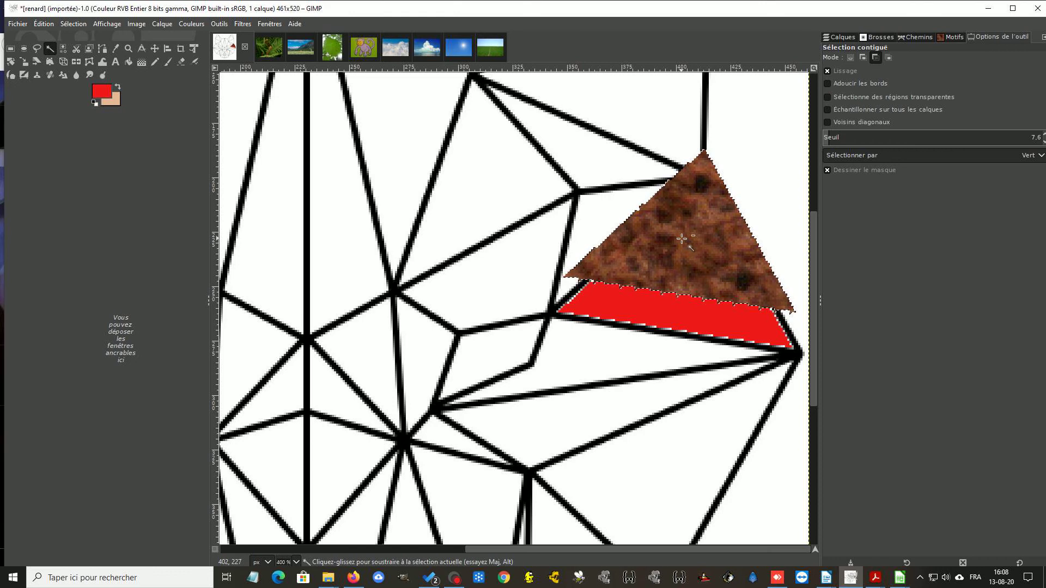
key(ctrl+z)
key(ctrl+z)
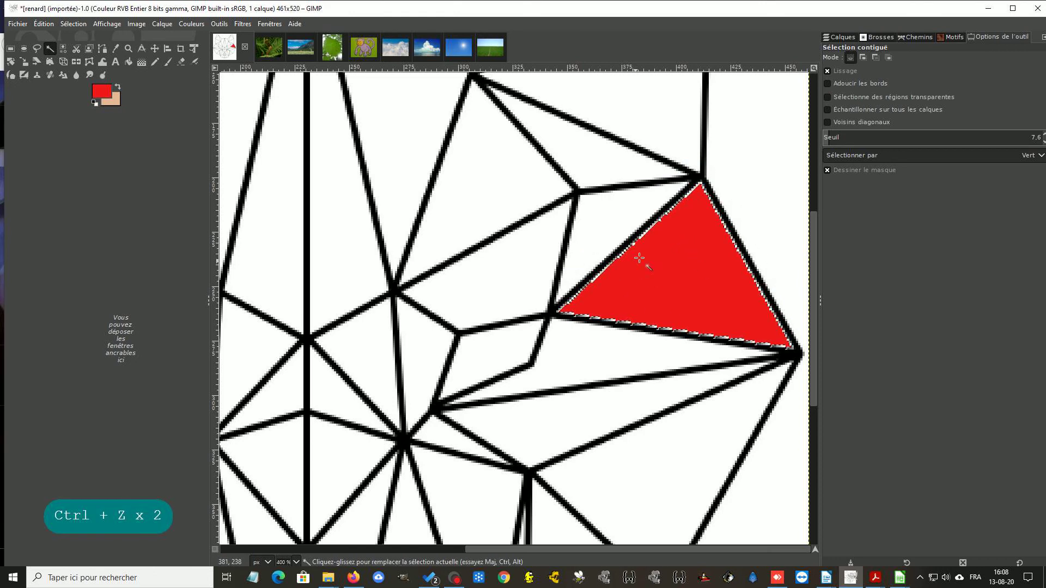
Enable Adoucir les bords with a radius of 3.9 and select the red triangle.
click(827, 83)
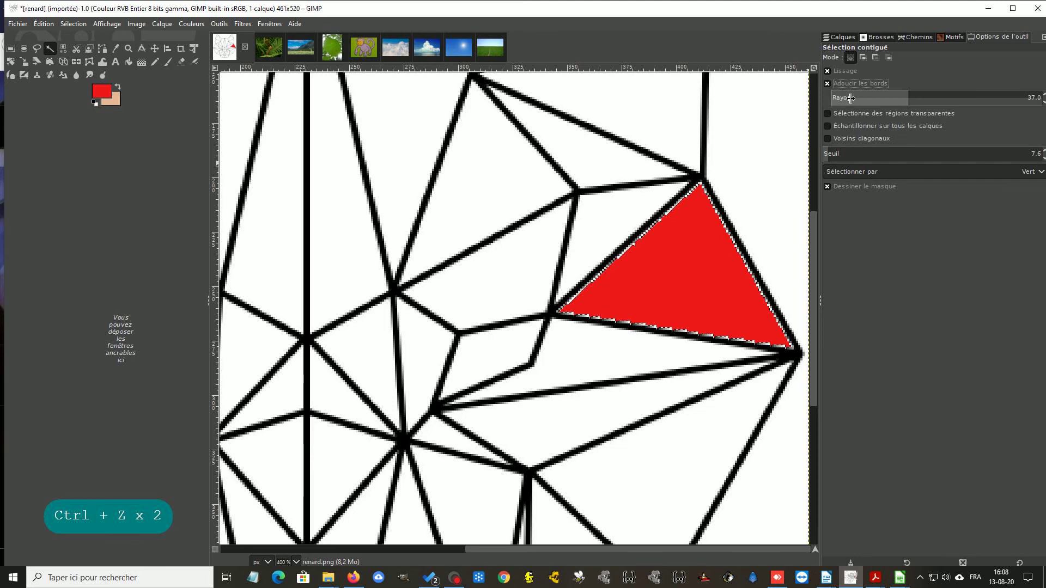
drag(847, 97, 840, 97)
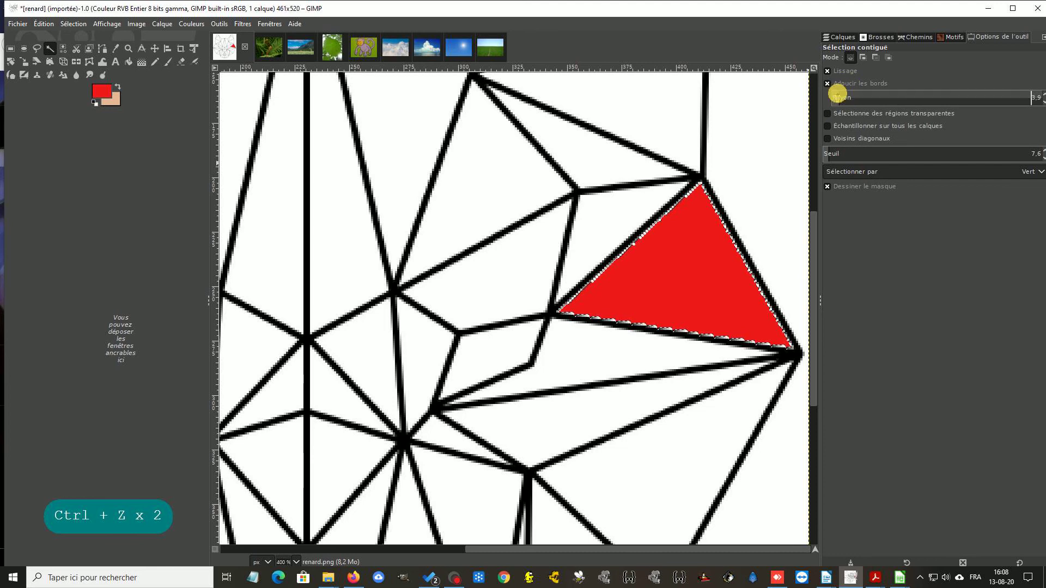
click(695, 242)
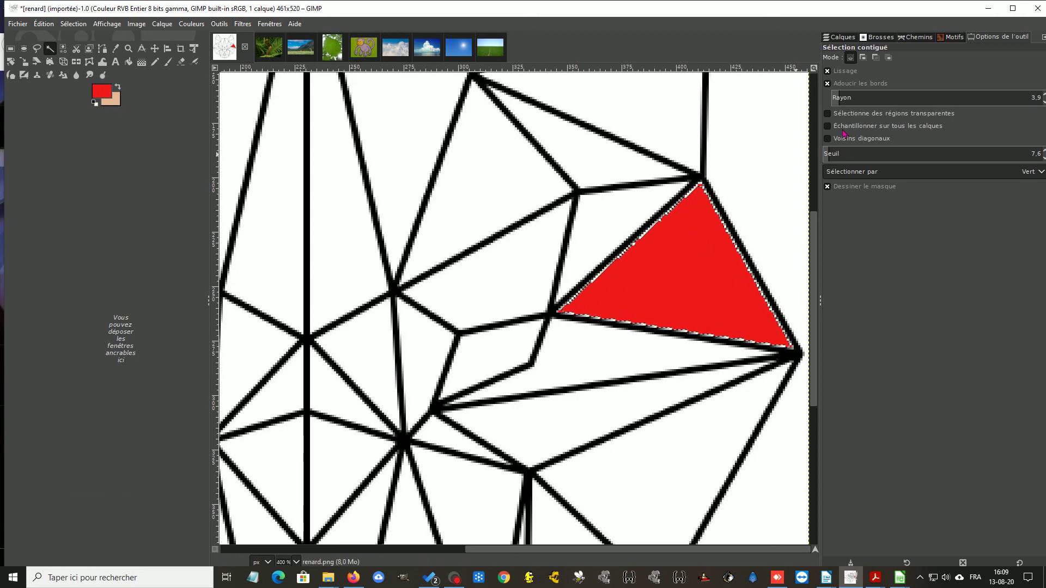
Raise the feather radius to 9.8 and the threshold to 49.4, reselecting the red triangle after each change.
click(852, 101)
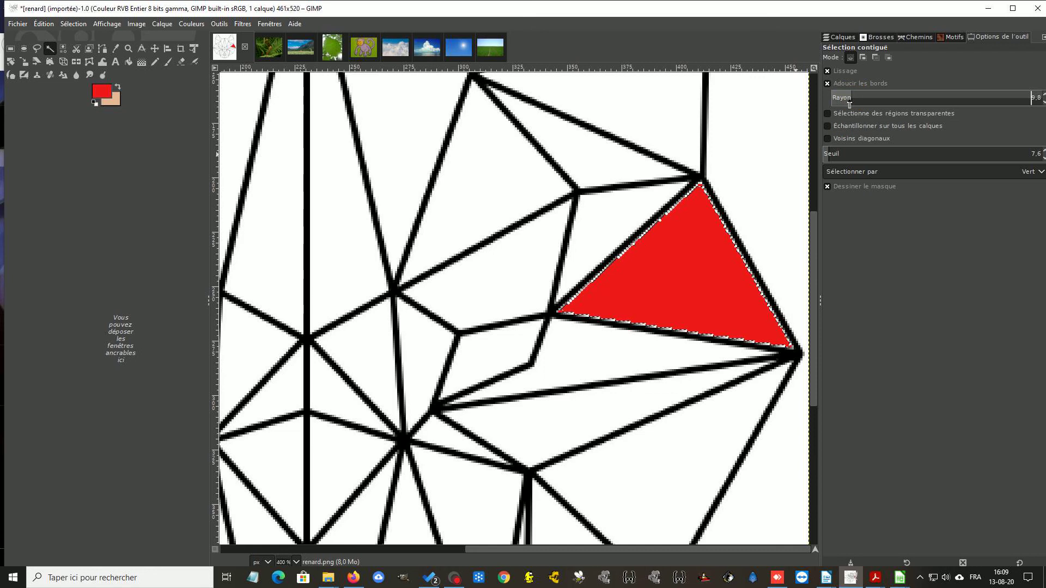
click(692, 250)
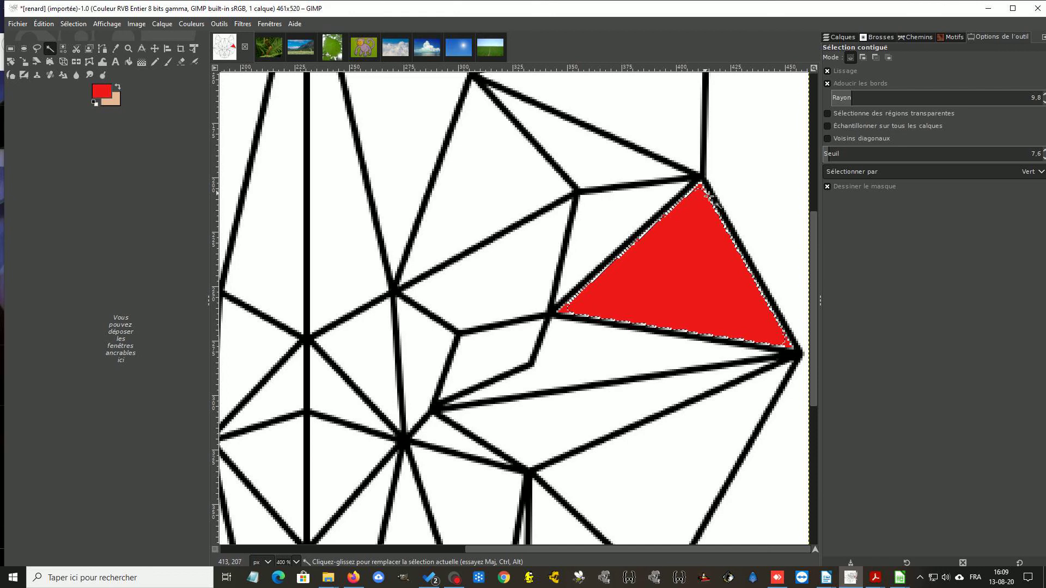
click(865, 152)
click(707, 247)
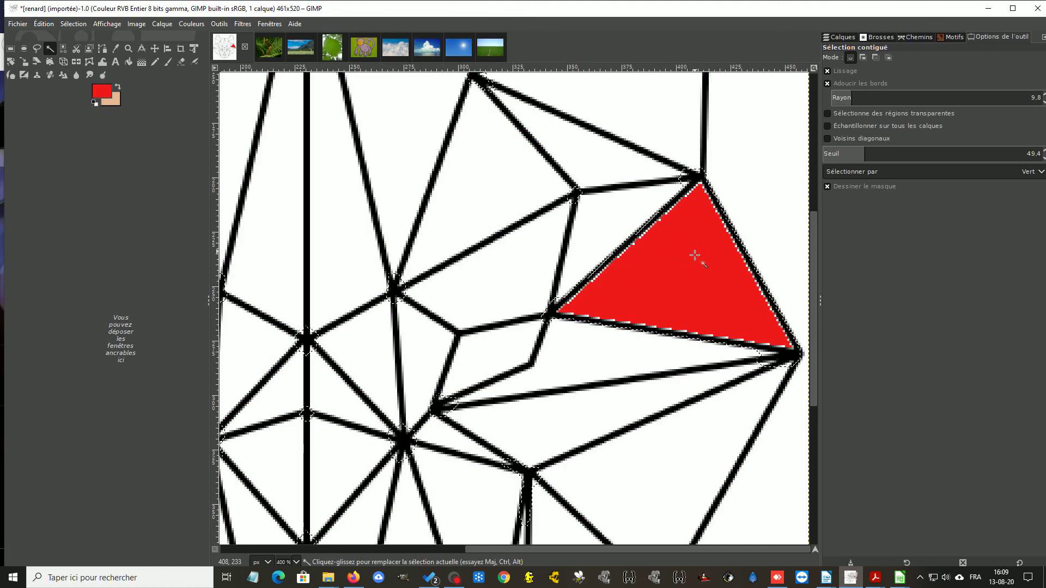
Set the threshold to 0.6 and the feather radius to 23.0, and reselect the red triangle.
click(848, 153)
drag(848, 153, 823, 154)
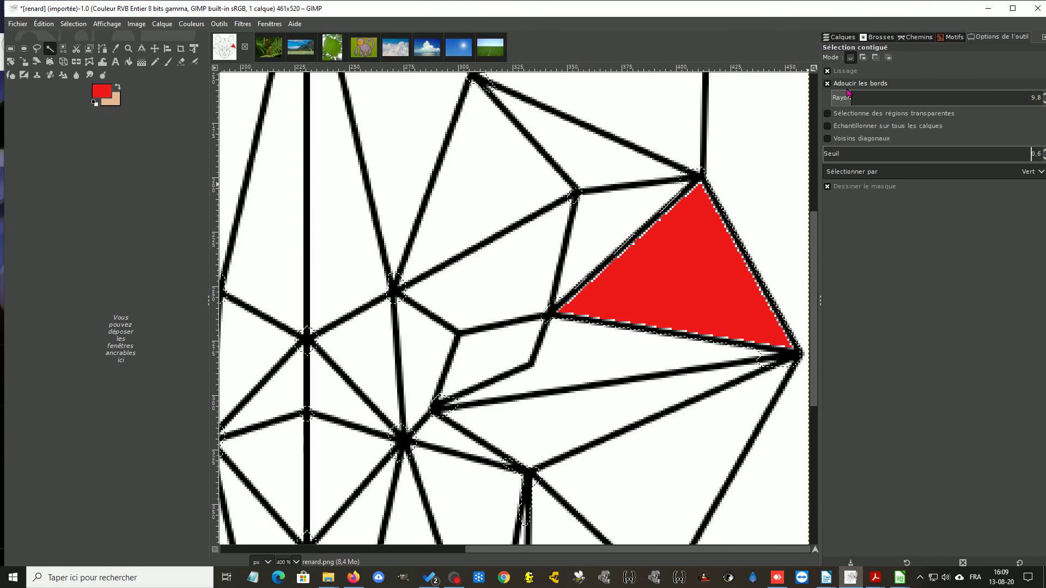
click(677, 250)
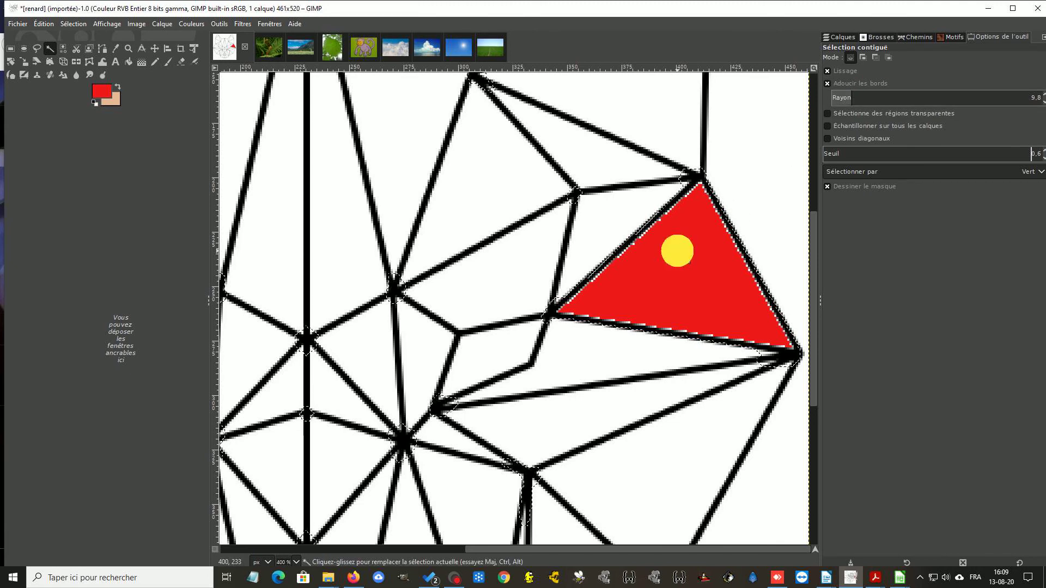
click(878, 97)
click(699, 243)
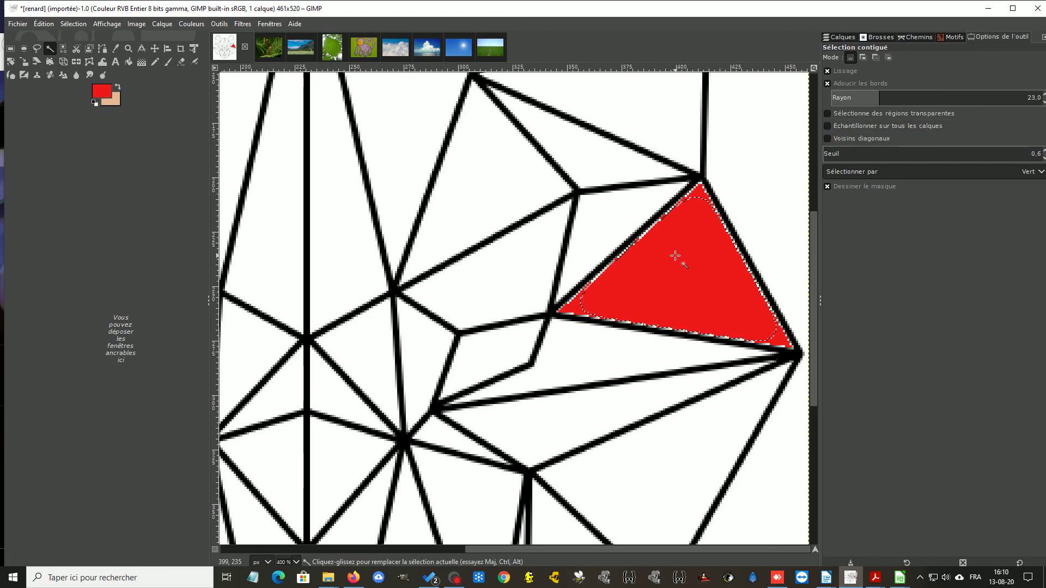
Look at the renard image's layer list, reselect the red triangle and return to the contiguous selection's options.
click(842, 36)
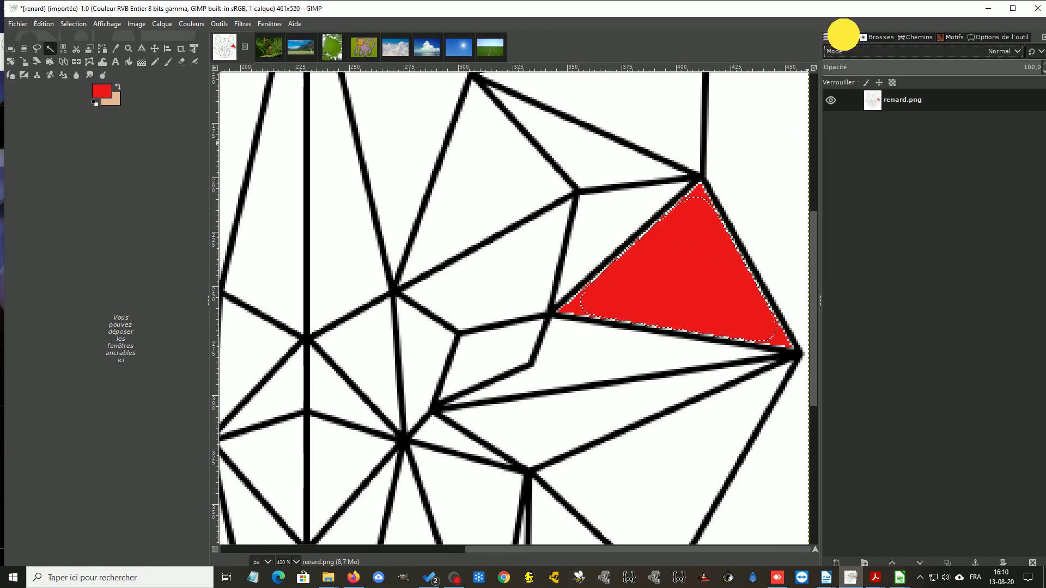
click(704, 252)
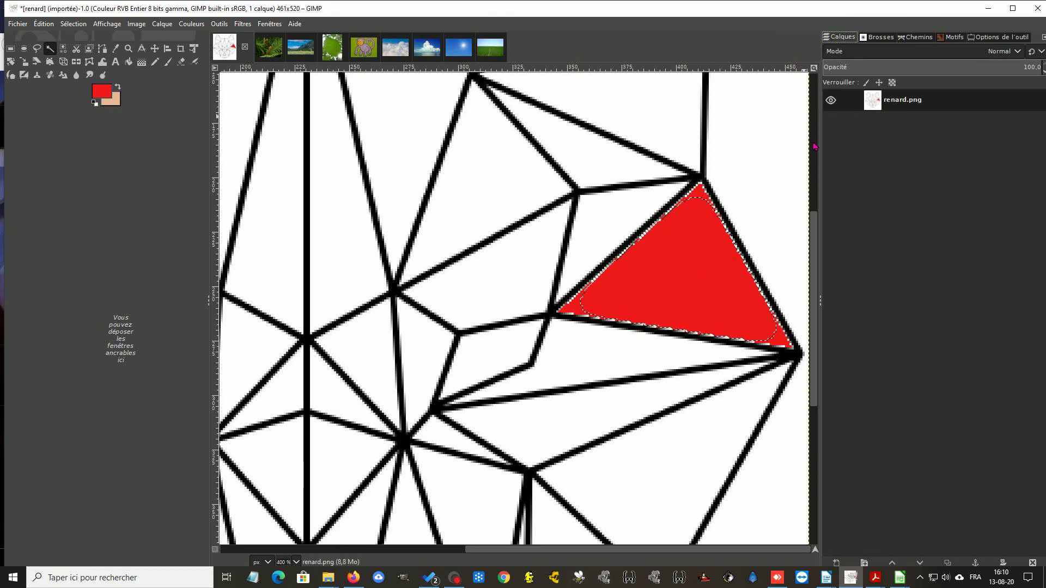
click(1028, 38)
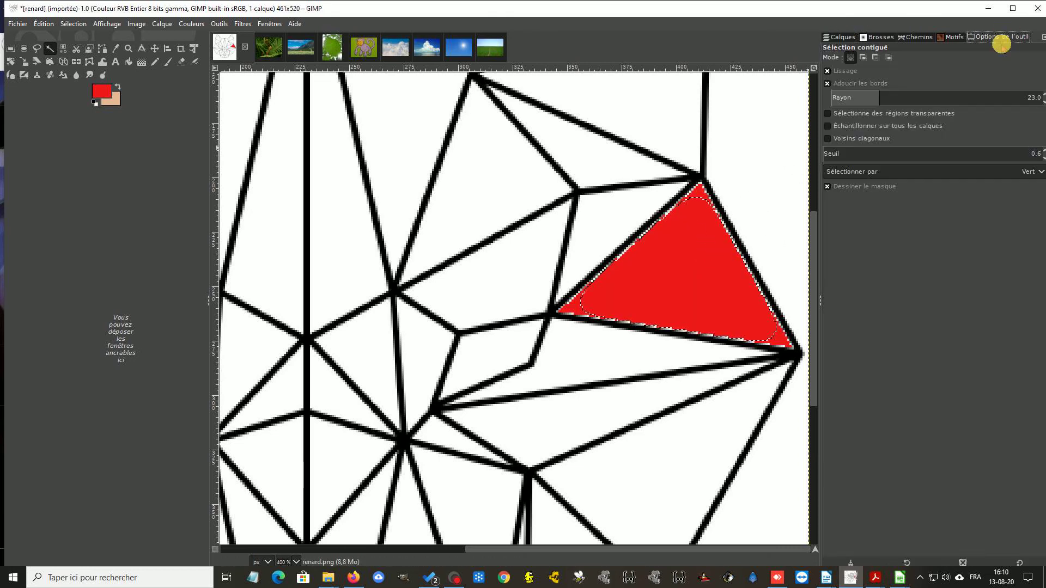
Turn on Voisins diagonaux for the contiguous selection tool.
click(828, 139)
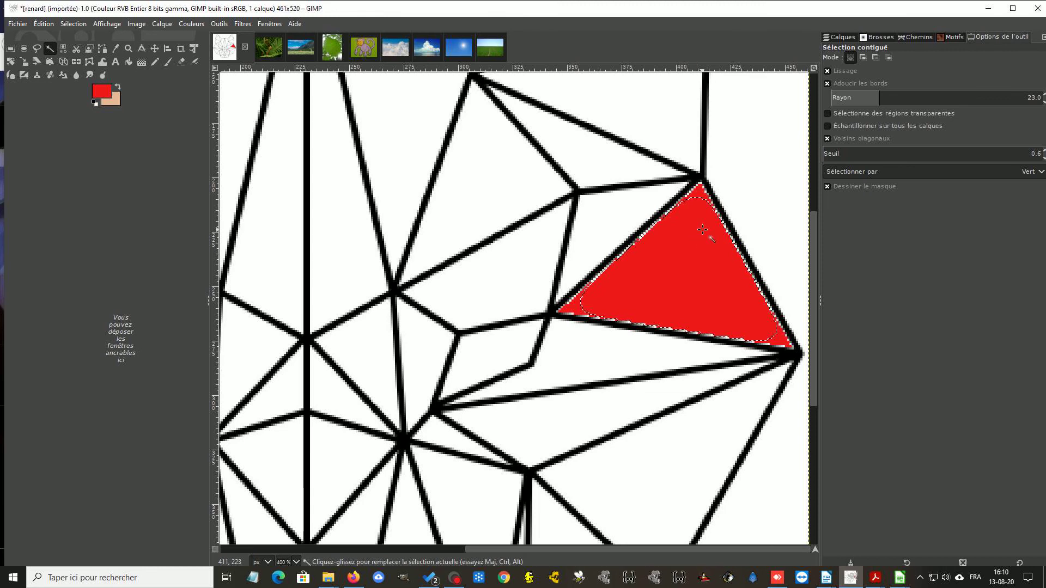
Set the threshold to 53.2 and reselect the red triangle.
click(835, 152)
click(710, 218)
click(709, 227)
drag(709, 228, 730, 237)
click(867, 151)
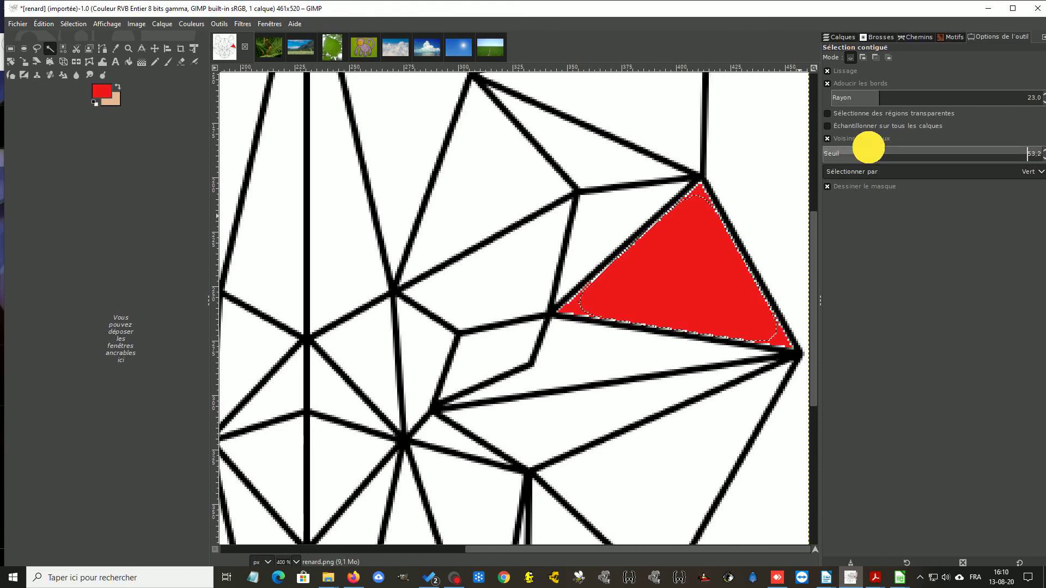
click(712, 233)
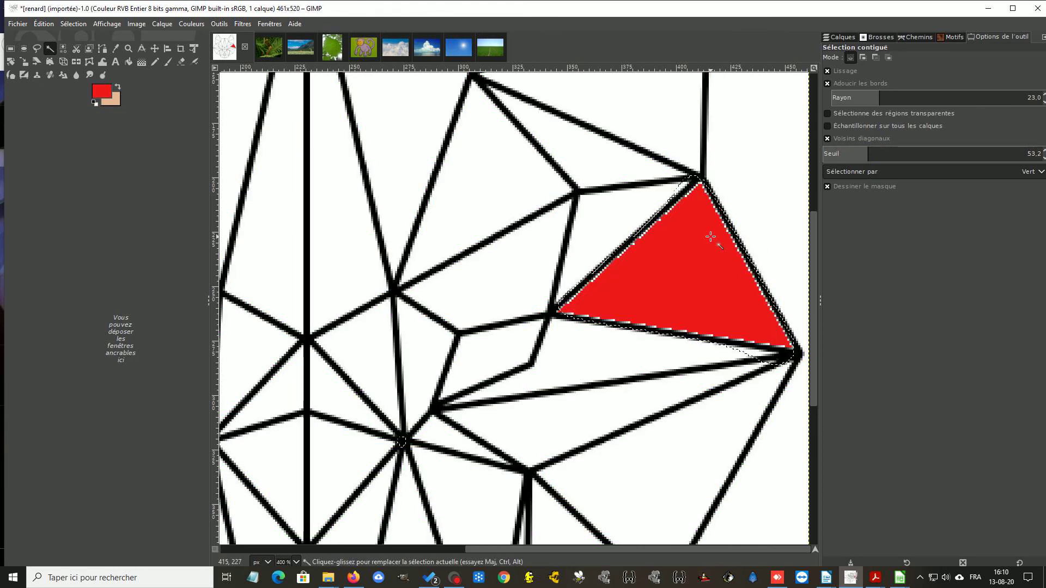
drag(710, 237, 710, 236)
Reselect the red triangle with Dessiner le masque off and on, varying the threshold interactively while the mask is drawn.
click(827, 187)
drag(701, 241, 674, 242)
click(827, 186)
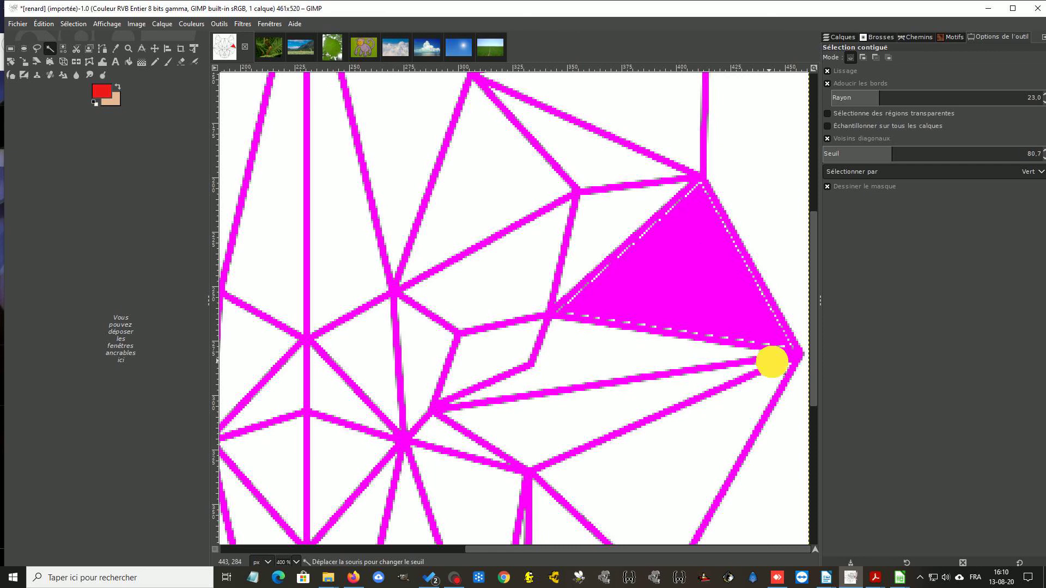
drag(770, 357, 750, 349)
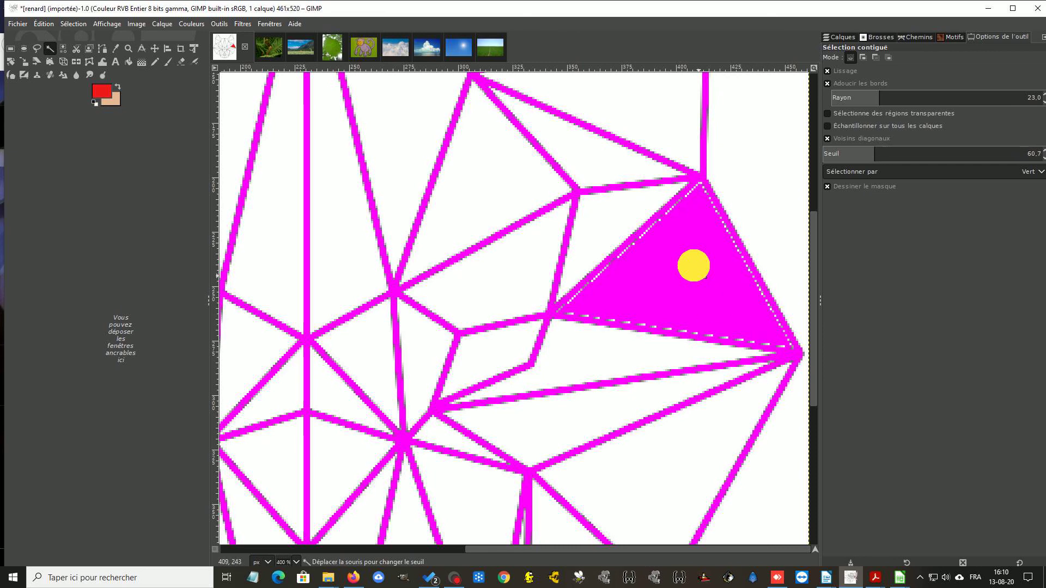
drag(711, 284, 722, 297)
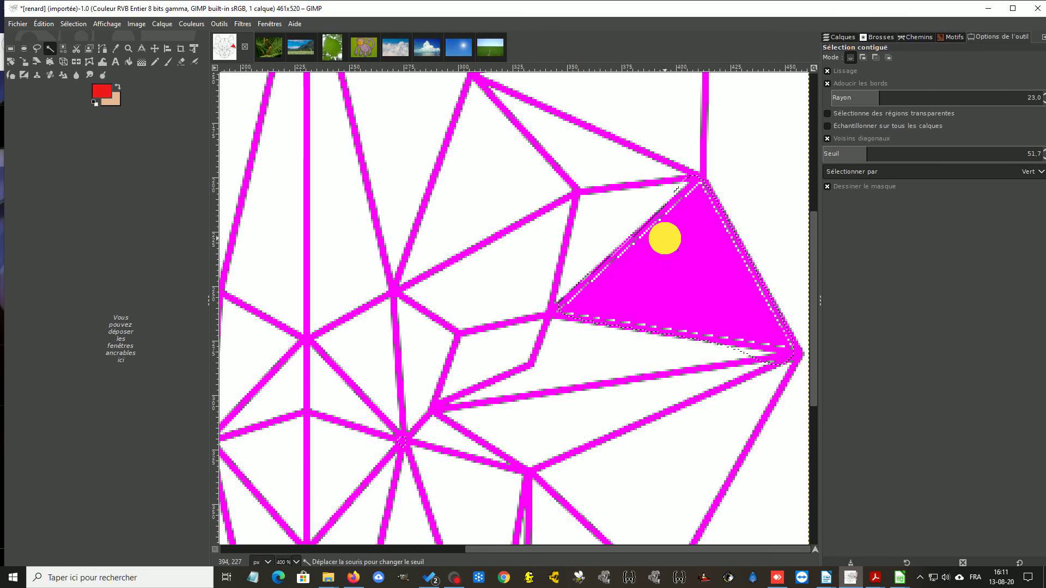
mouse_move(664, 238)
mouse_down()
mouse_move(714, 294)
mouse_move(670, 235)
mouse_move(740, 285)
mouse_move(677, 238)
mouse_move(737, 294)
mouse_move(687, 255)
mouse_move(701, 275)
mouse_move(750, 311)
mouse_move(667, 238)
mouse_up()
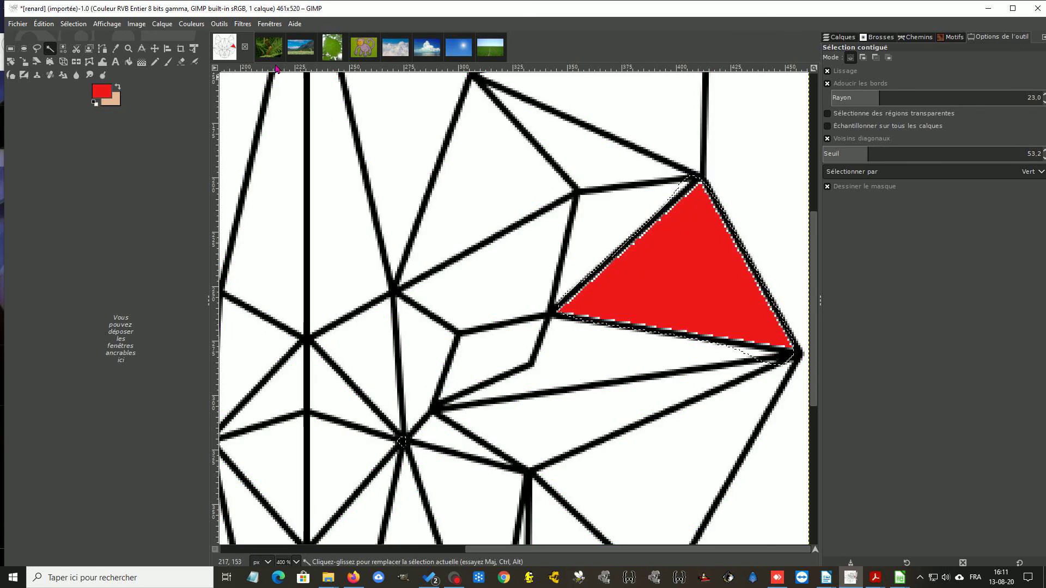
In the monkey image, turn off Adoucir les bords, Voisins diagonaux and Dessiner le masque, and set the threshold to 3.2.
click(359, 49)
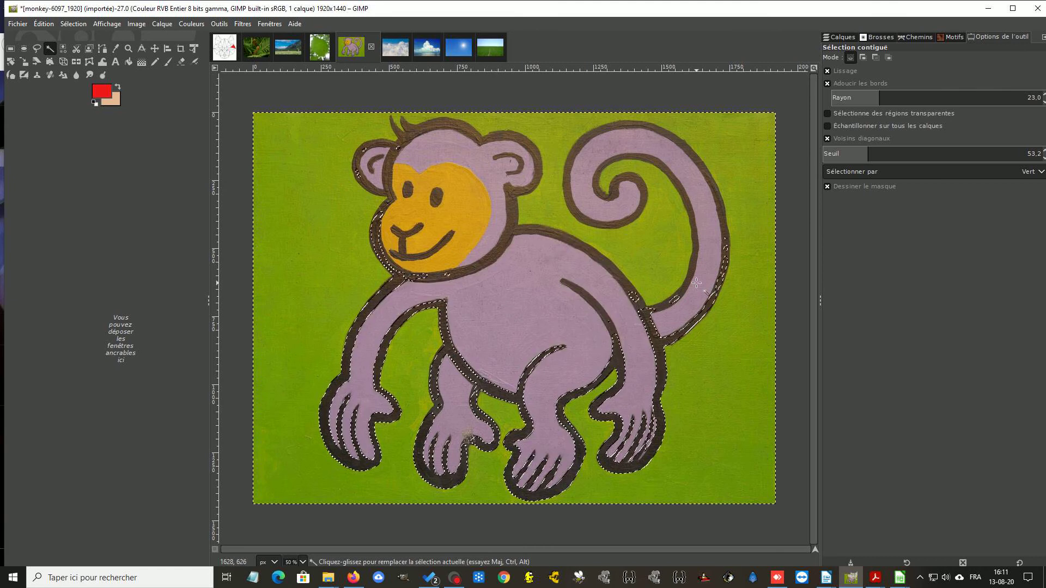
click(622, 141)
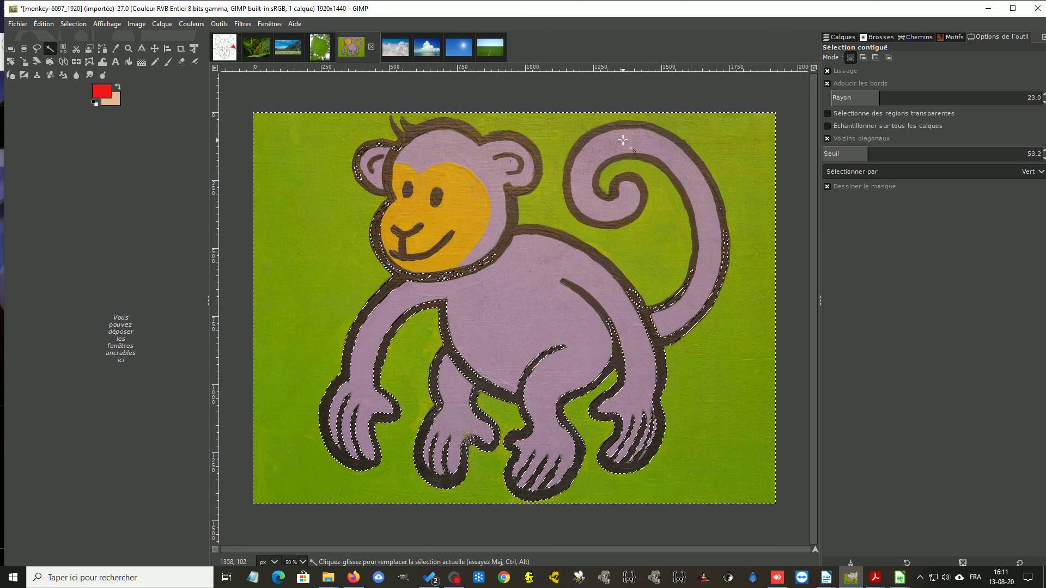
click(827, 83)
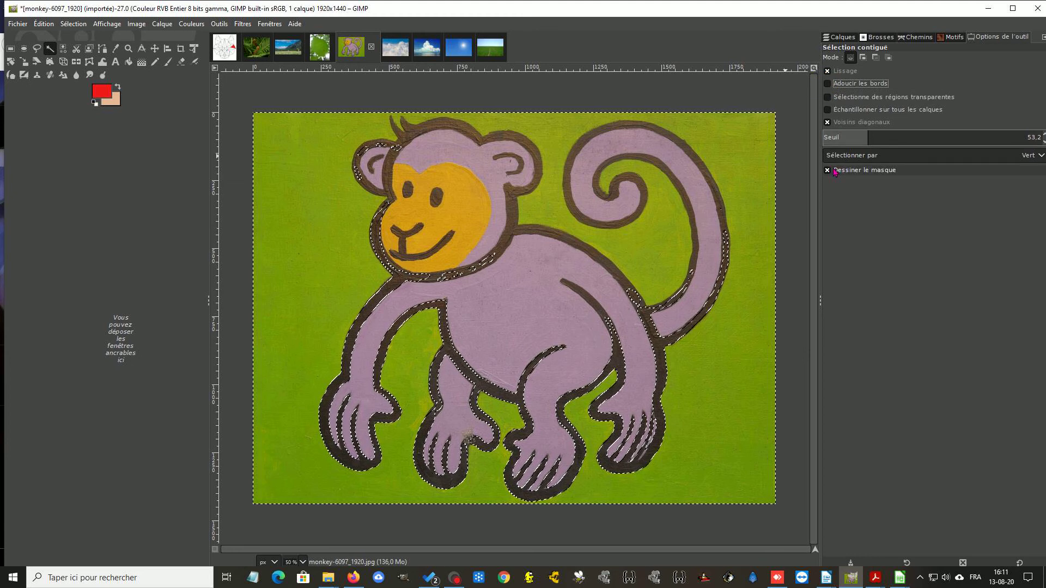
click(827, 122)
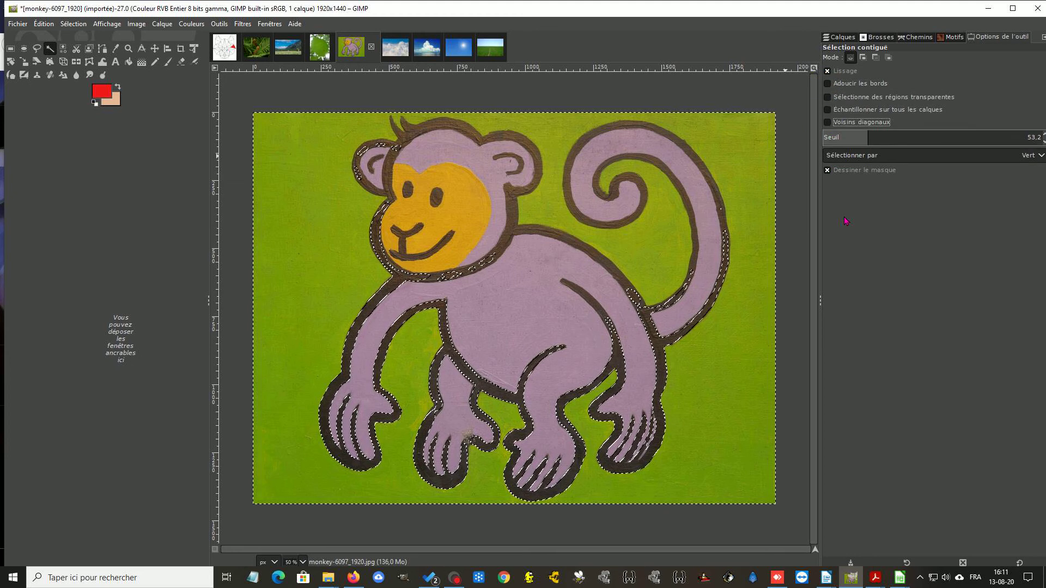
click(825, 134)
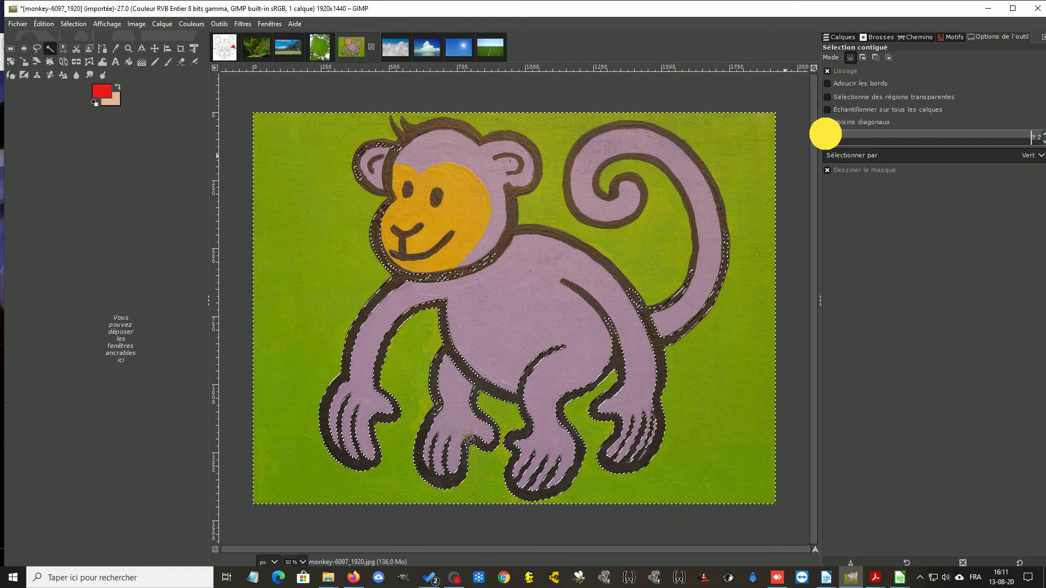
click(827, 170)
Select from the monkey's tail while varying the threshold interactively, and clear the selection.
click(683, 167)
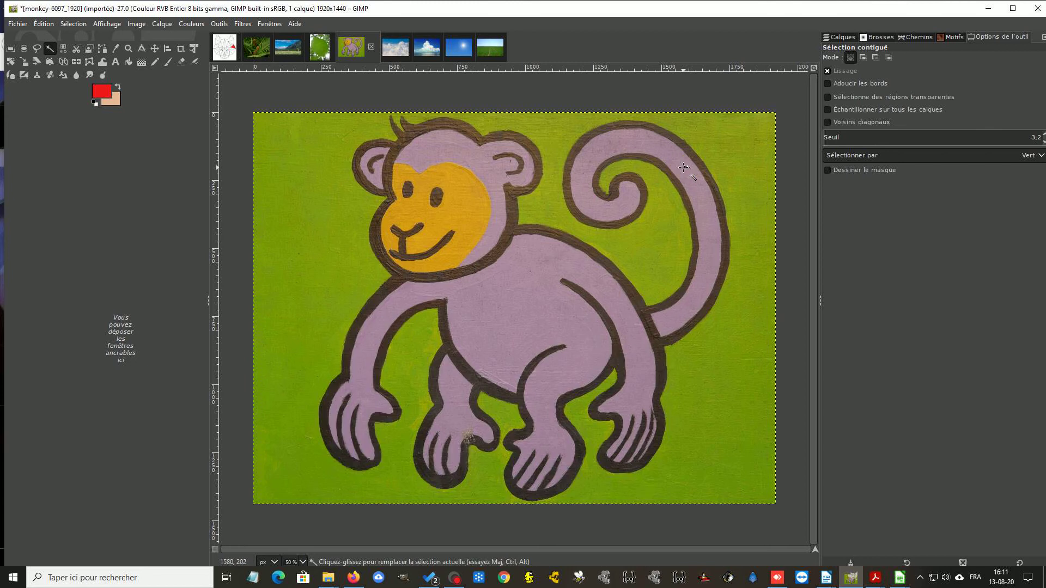
drag(682, 163, 706, 189)
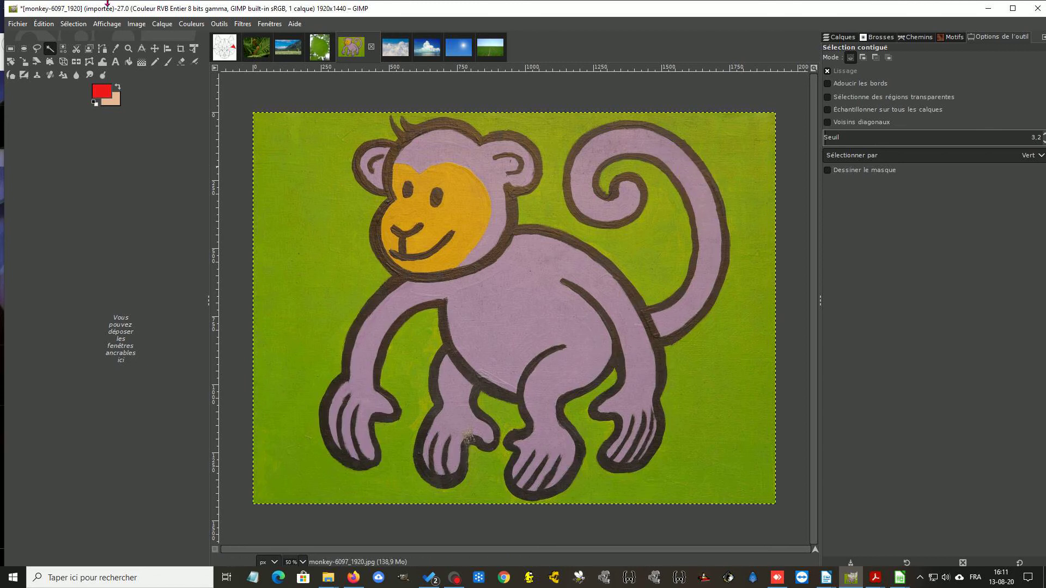
click(68, 23)
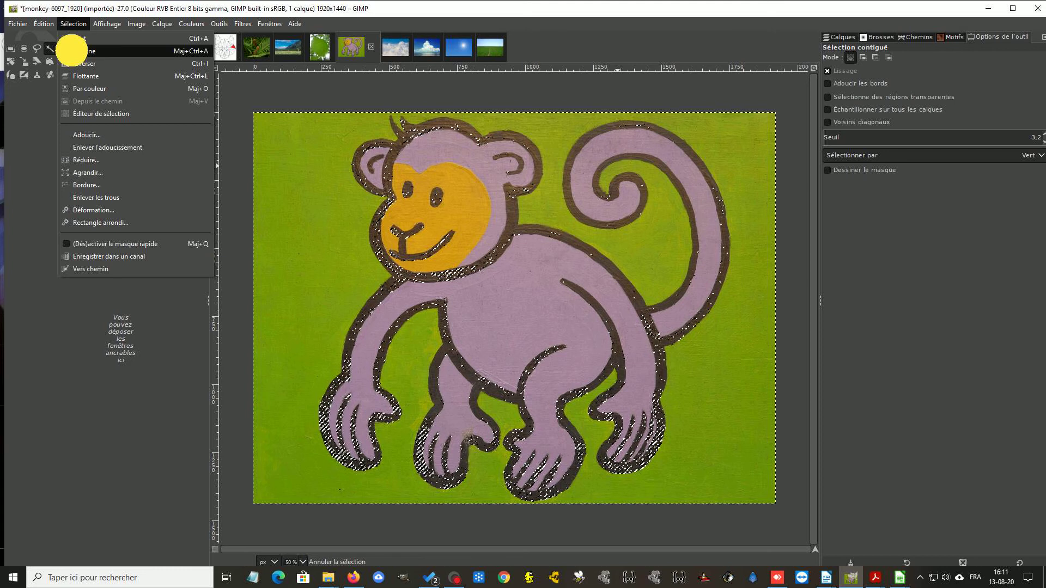
click(77, 39)
Select the purple area of the monkey's head, and replace it with a selection of the purple body.
mouse_move(436, 151)
mouse_down()
mouse_move(444, 152)
mouse_move(435, 145)
mouse_up()
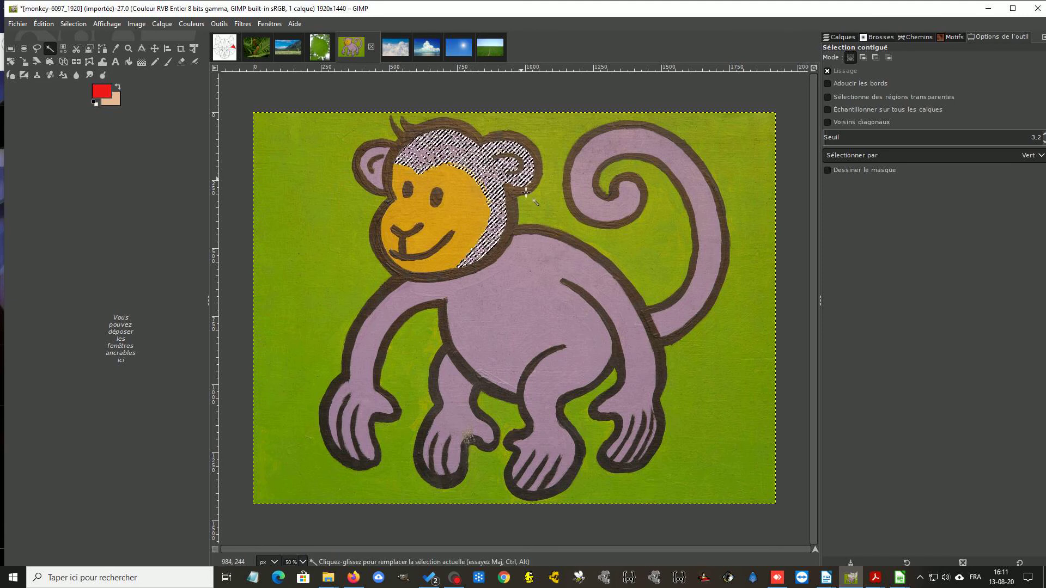
mouse_move(515, 285)
mouse_down()
mouse_move(525, 297)
mouse_move(517, 286)
mouse_up()
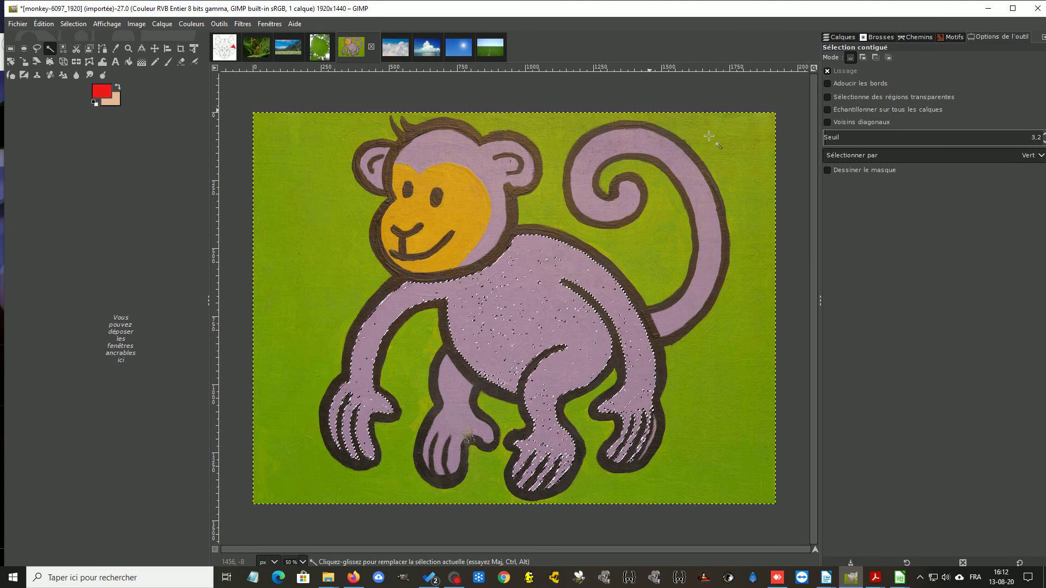
Switch to the mer image and select the whole blue sky above the clouds by raising the threshold interactively.
click(427, 45)
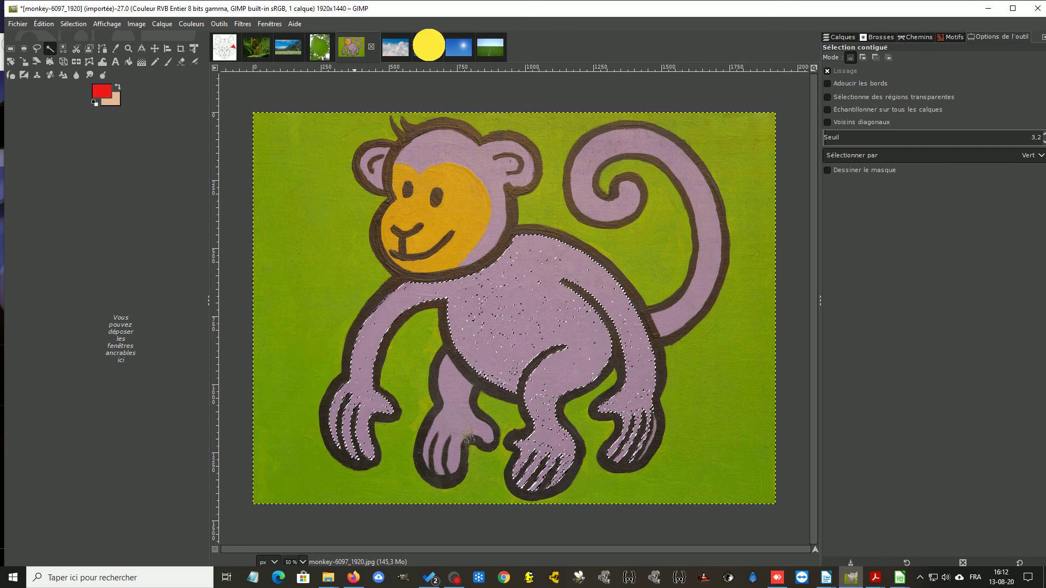
mouse_move(614, 160)
mouse_down()
mouse_move(617, 173)
mouse_move(635, 140)
mouse_move(634, 165)
mouse_up()
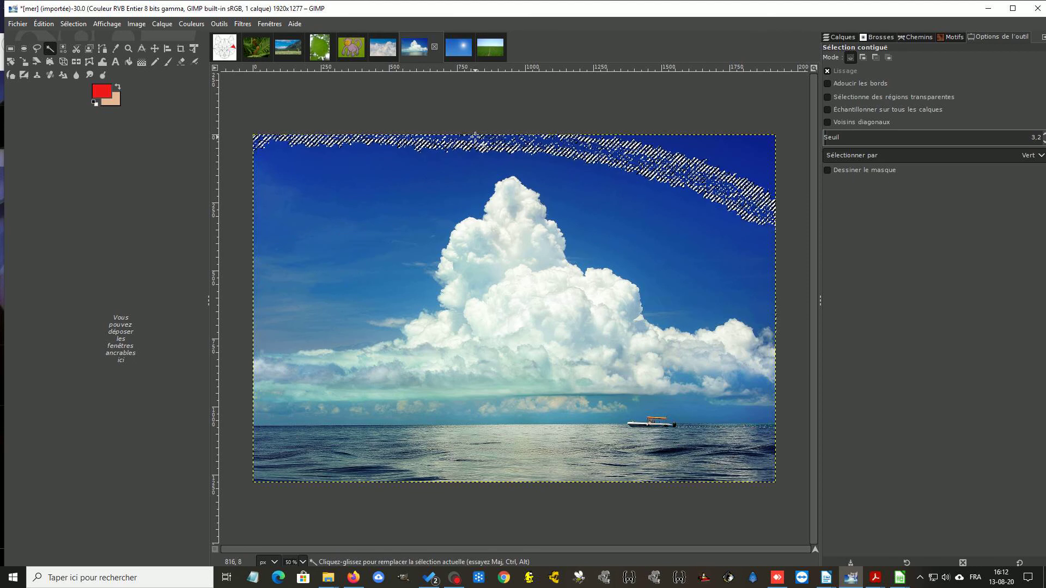
click(747, 144)
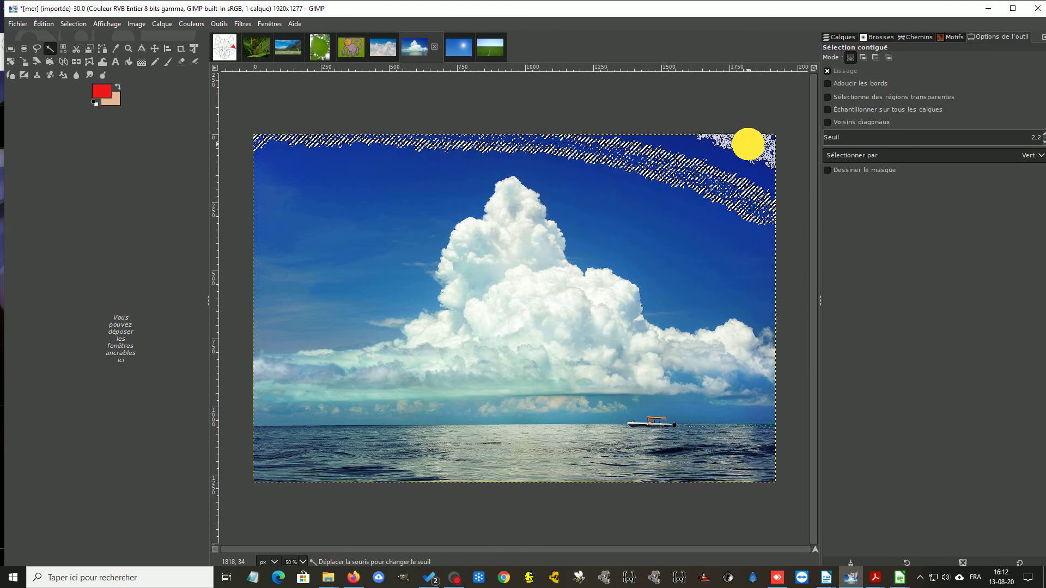
mouse_move(749, 144)
mouse_down()
mouse_move(728, 199)
mouse_move(744, 177)
mouse_move(741, 194)
mouse_up()
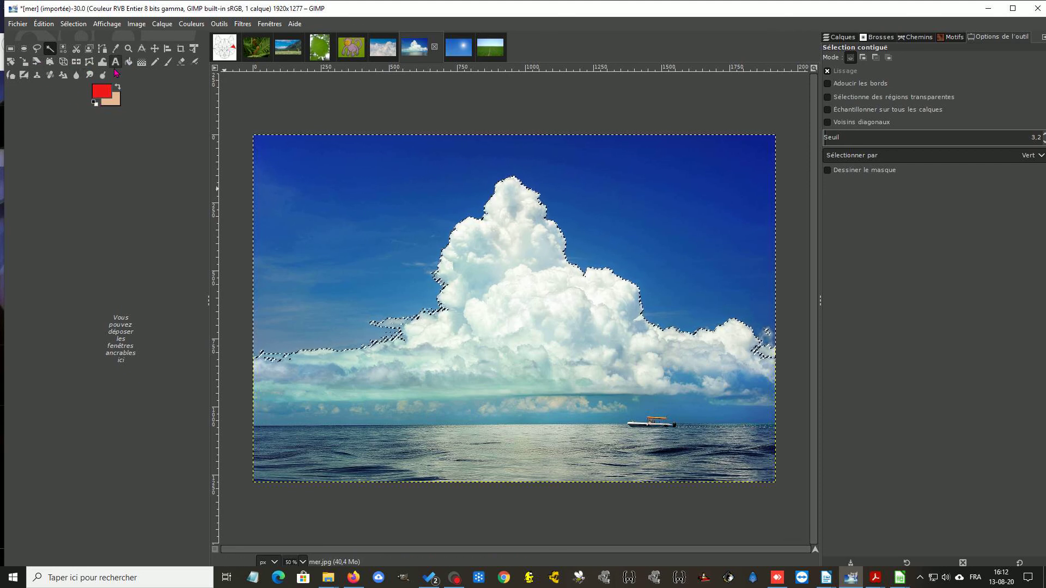
Activate the Gradient tool and set the foreground colour to pale pink e3b9b9.
click(142, 64)
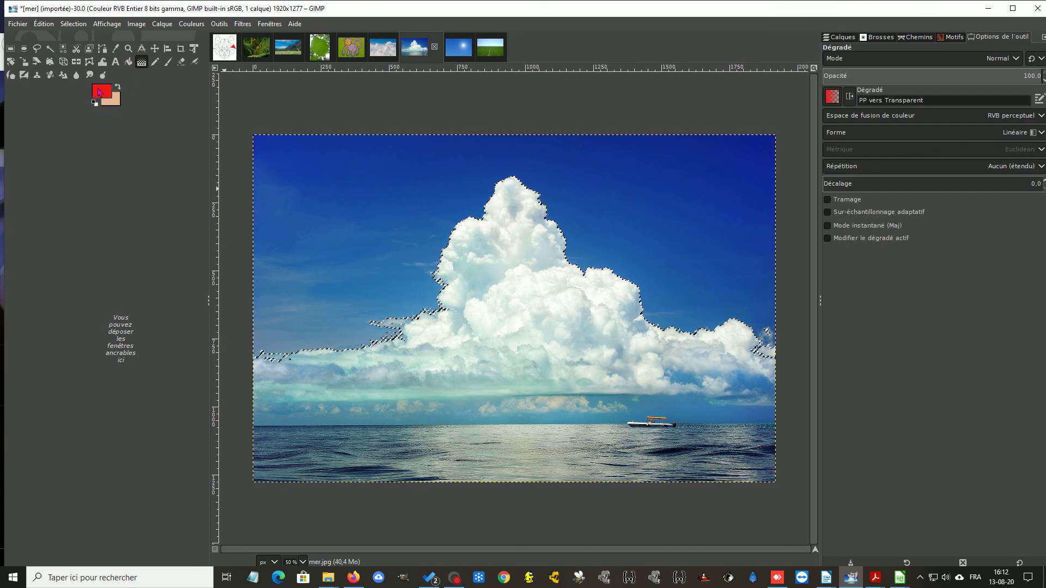
click(100, 91)
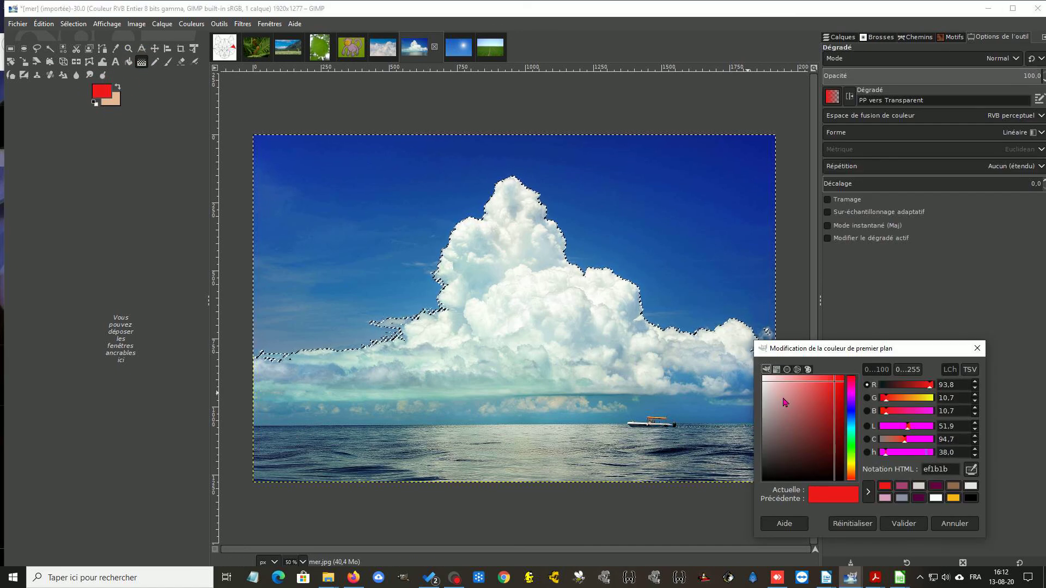
click(797, 394)
click(777, 388)
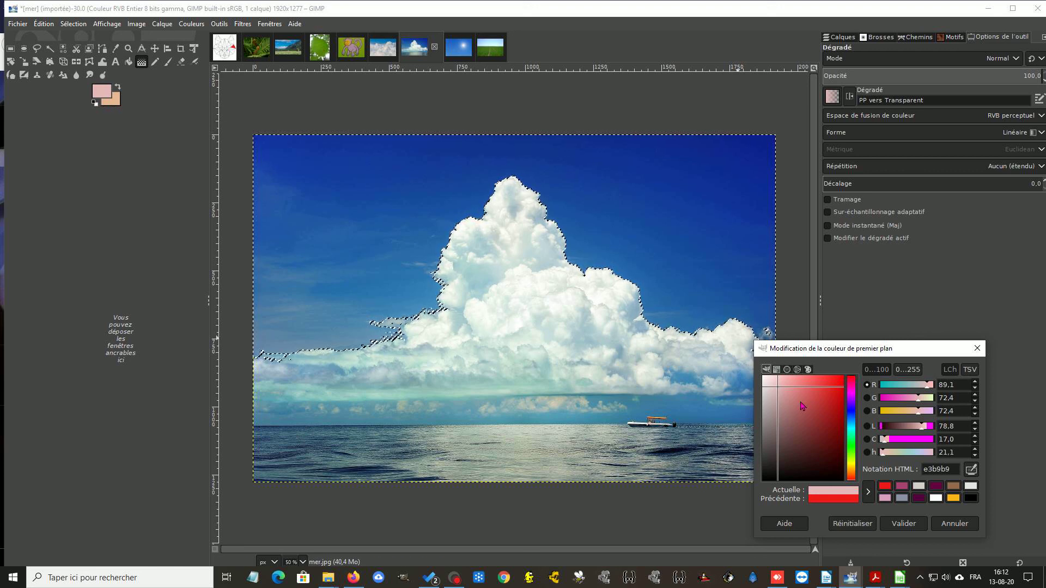
Set the background colour to a pale beige and apply it.
click(111, 98)
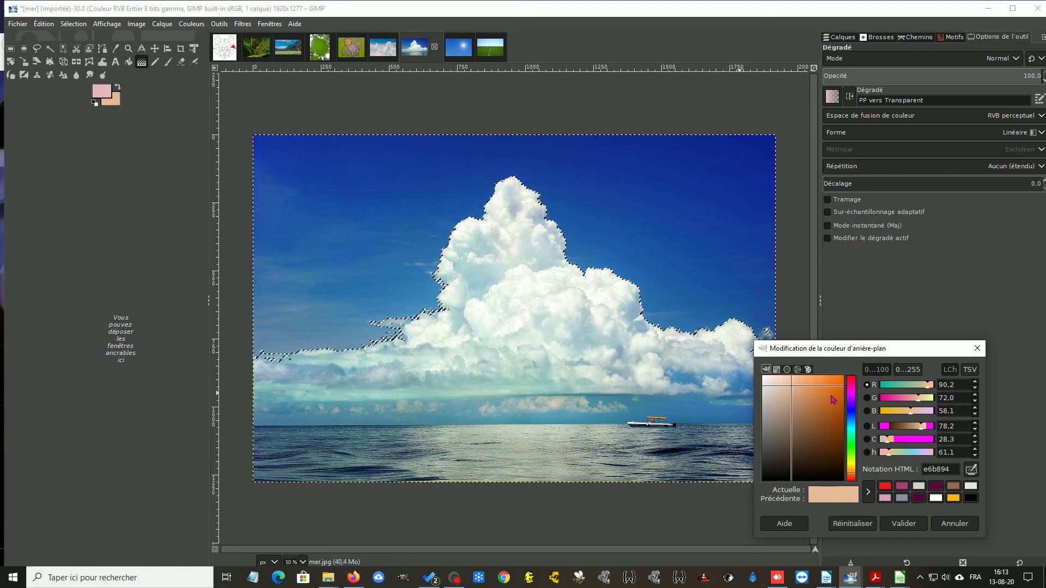
click(777, 394)
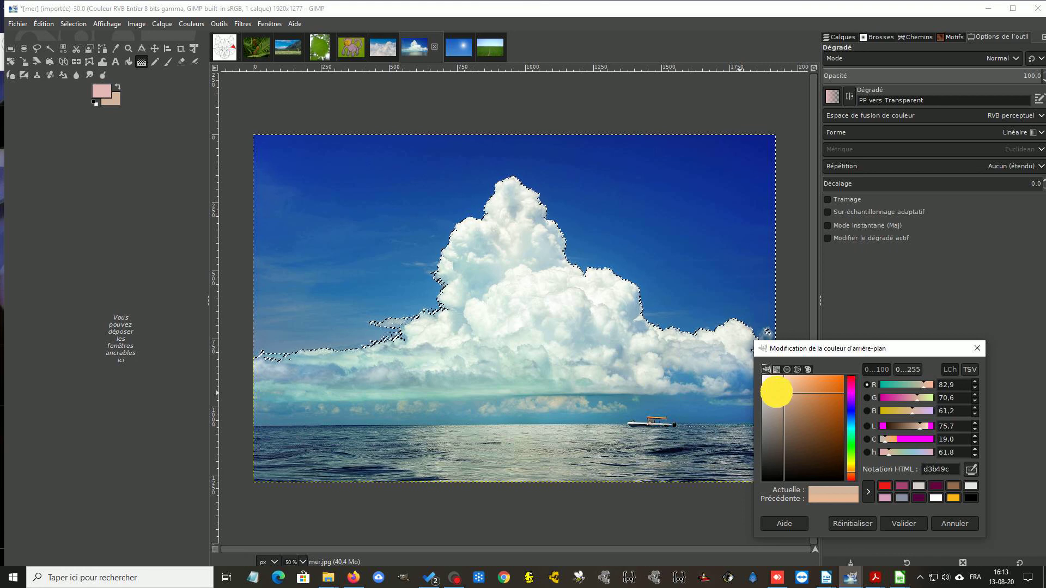
click(893, 525)
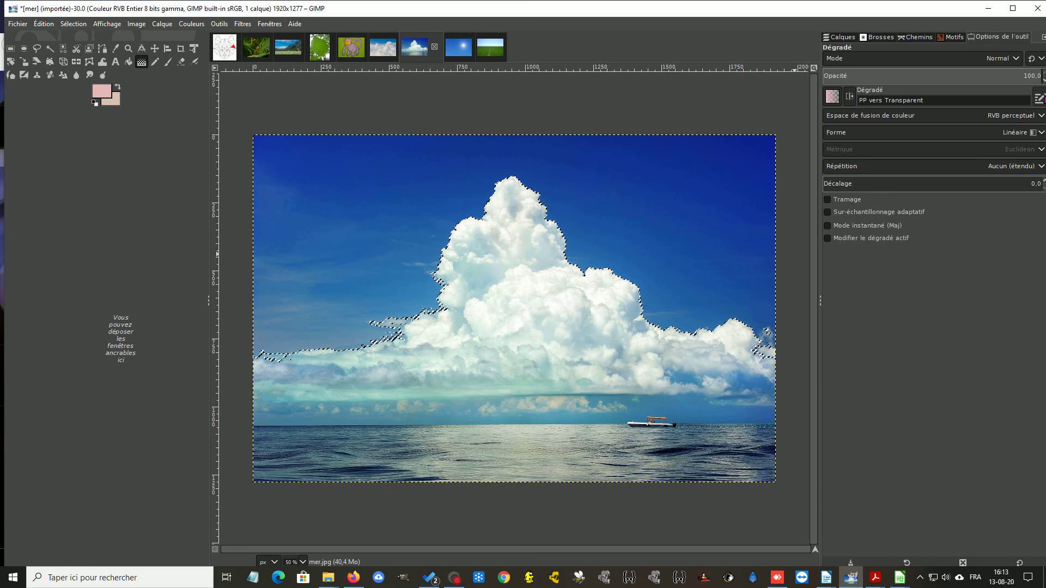
Examine the PP vers Transparent gradient in the gradient editor, check the layer list, and try to move the gradient's start and middle handles.
click(1039, 98)
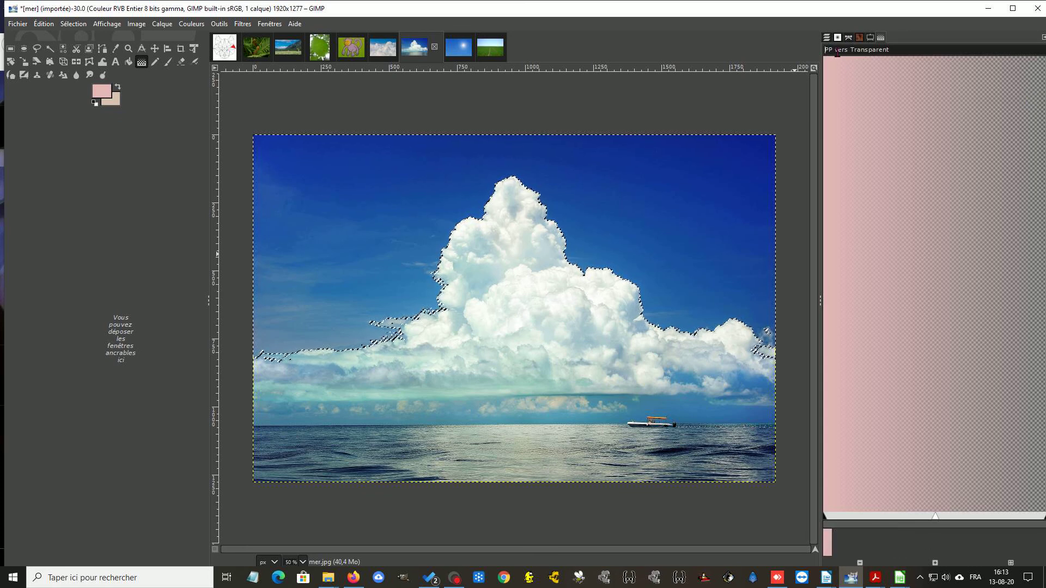
click(827, 37)
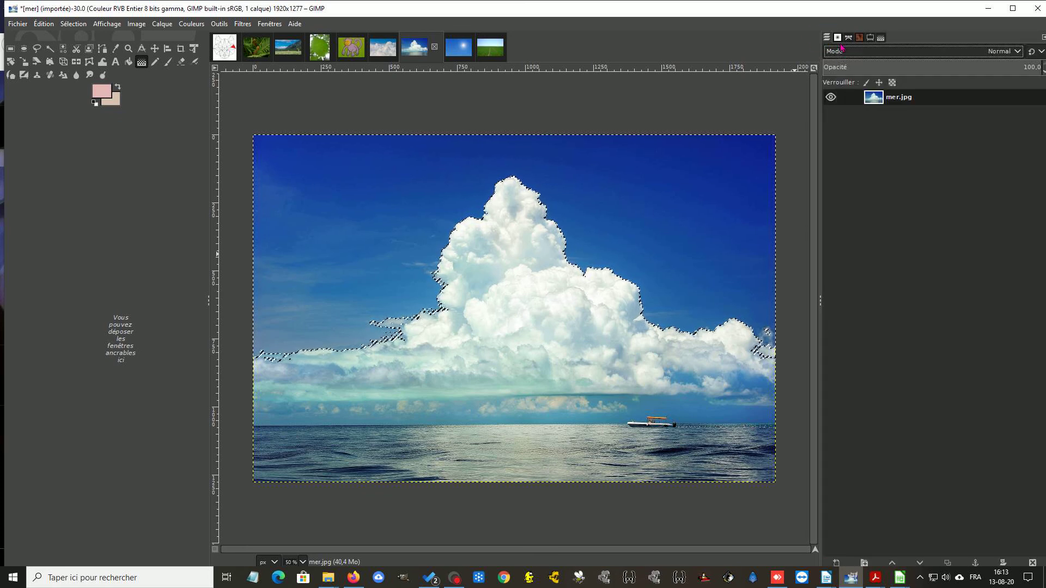
click(878, 37)
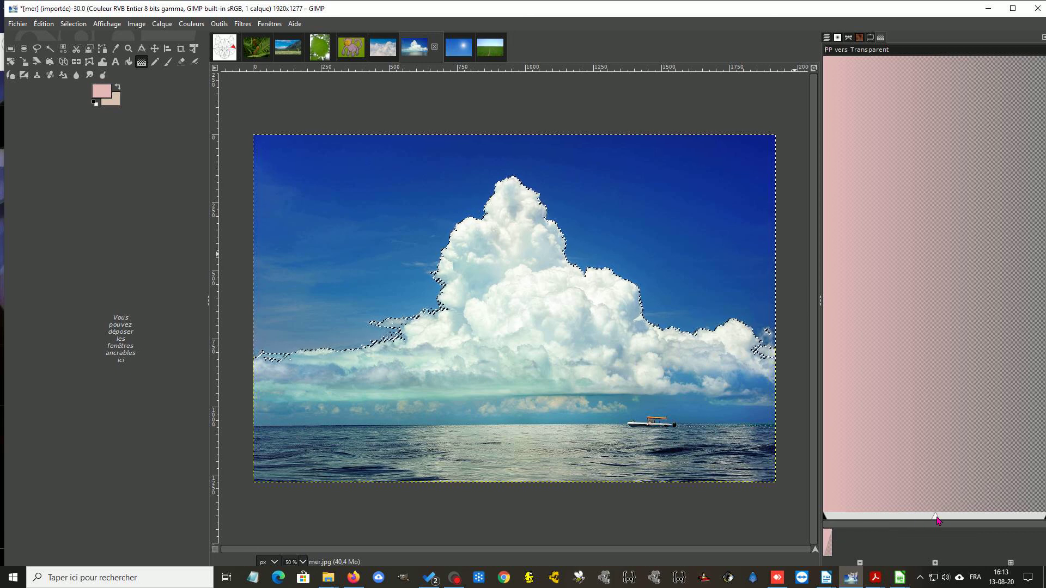
right_click(939, 495)
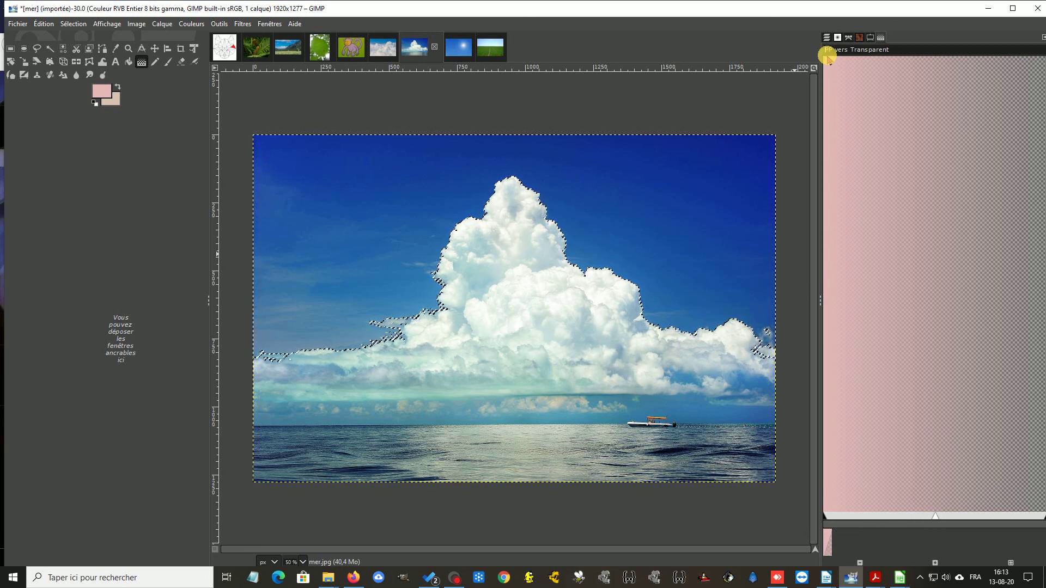
click(826, 37)
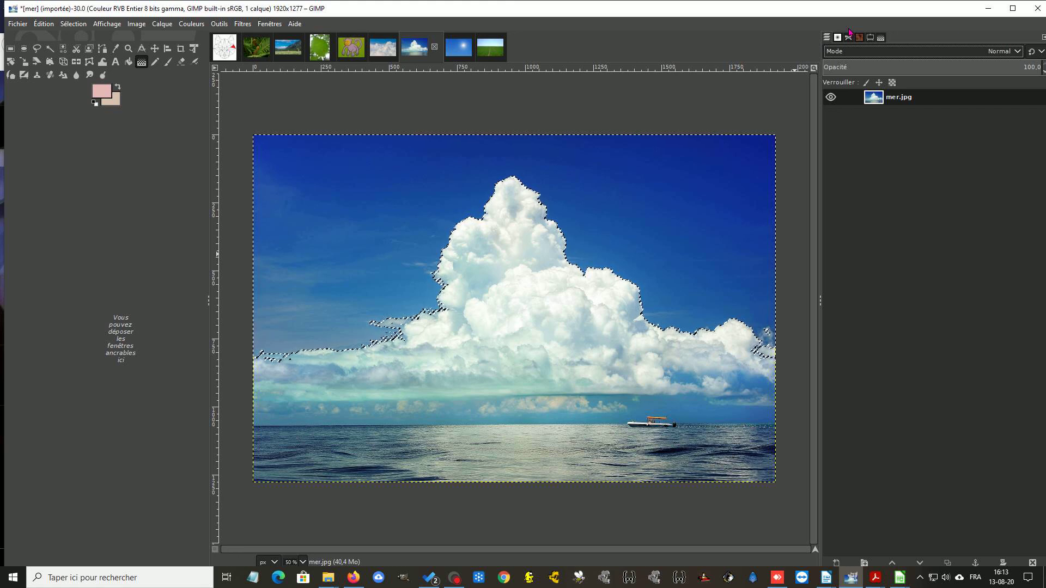
click(882, 38)
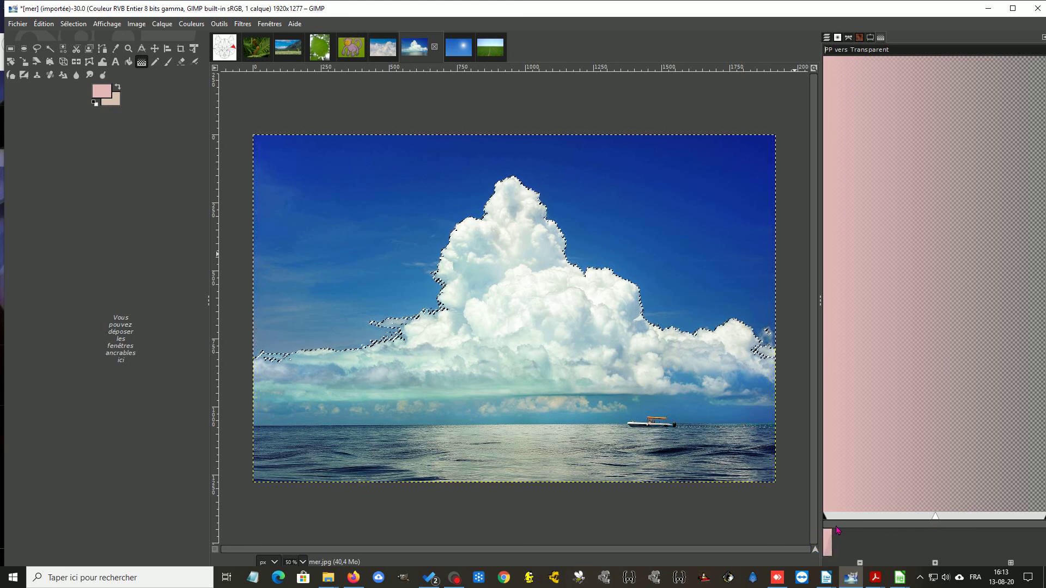
drag(823, 515, 848, 491)
drag(935, 516, 881, 257)
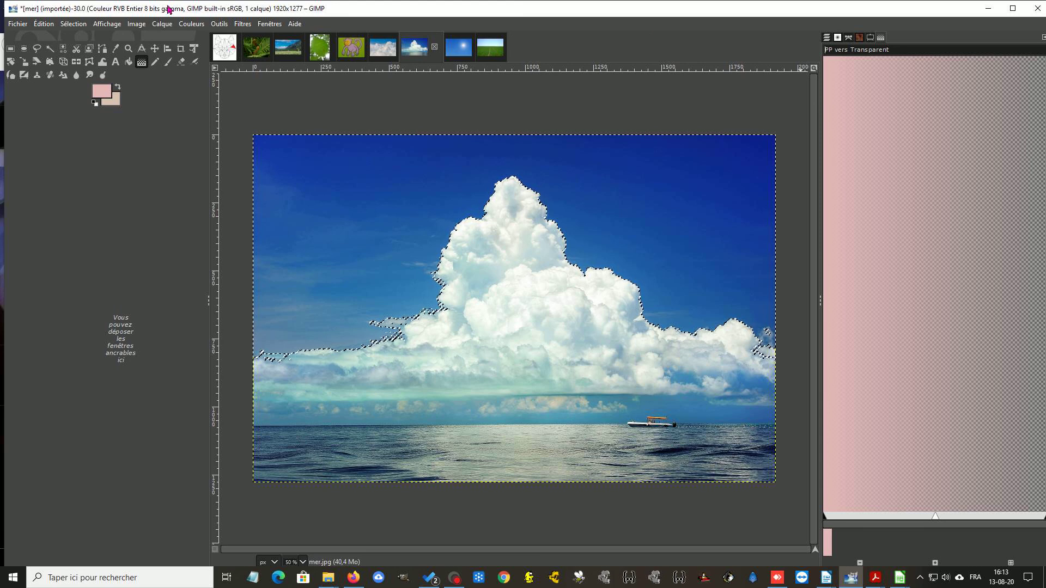
Show the Gradient tool's options and check that PP vers Transparent is the chosen gradient.
click(269, 23)
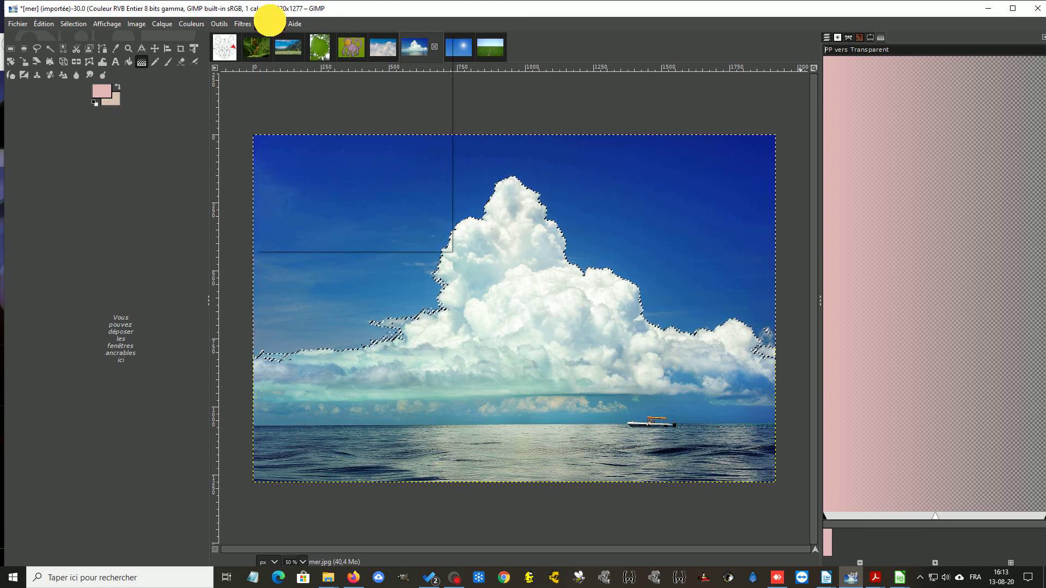
mouse_move(291, 53)
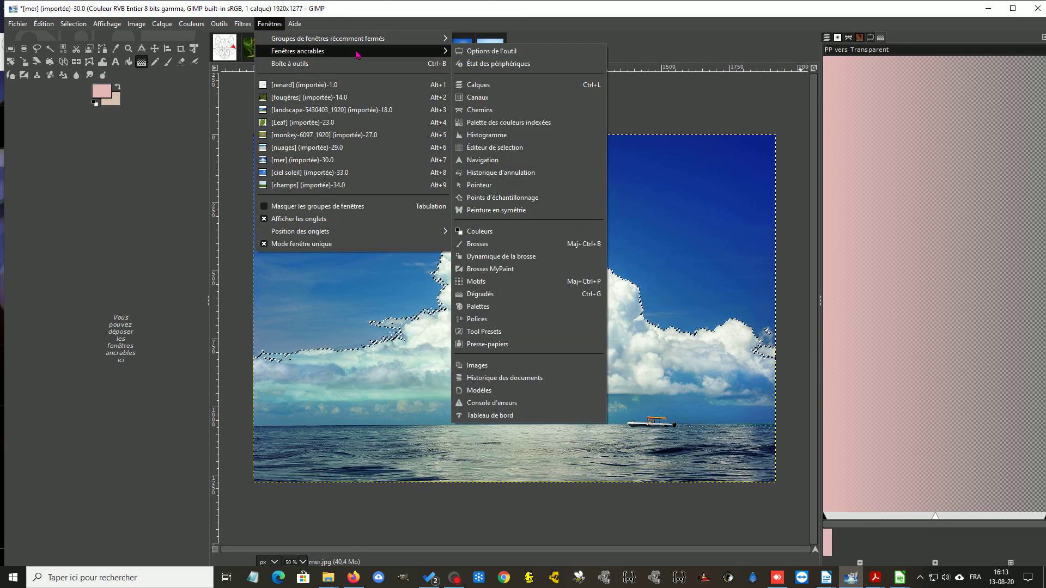
click(493, 51)
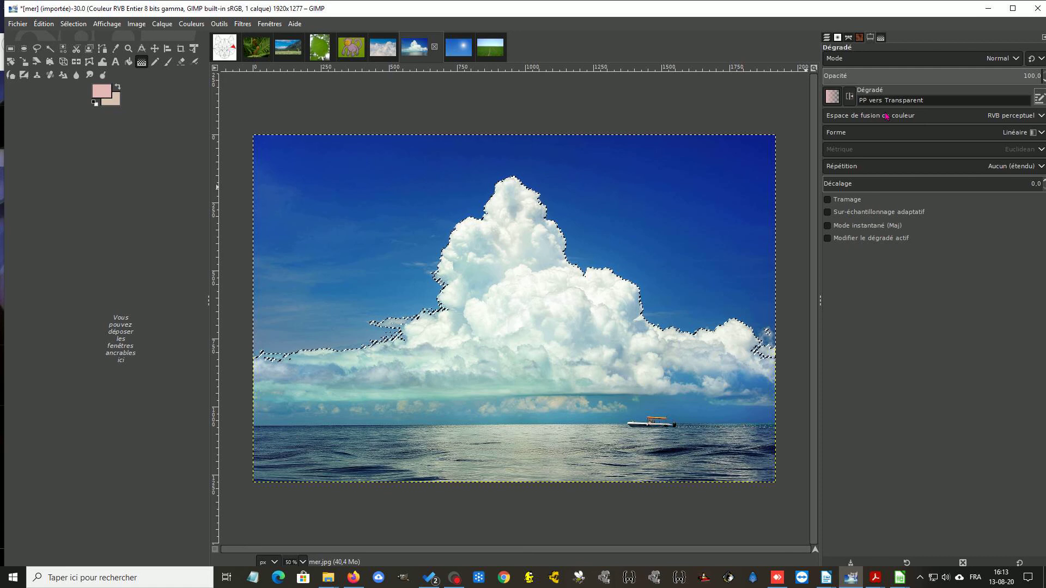
click(872, 91)
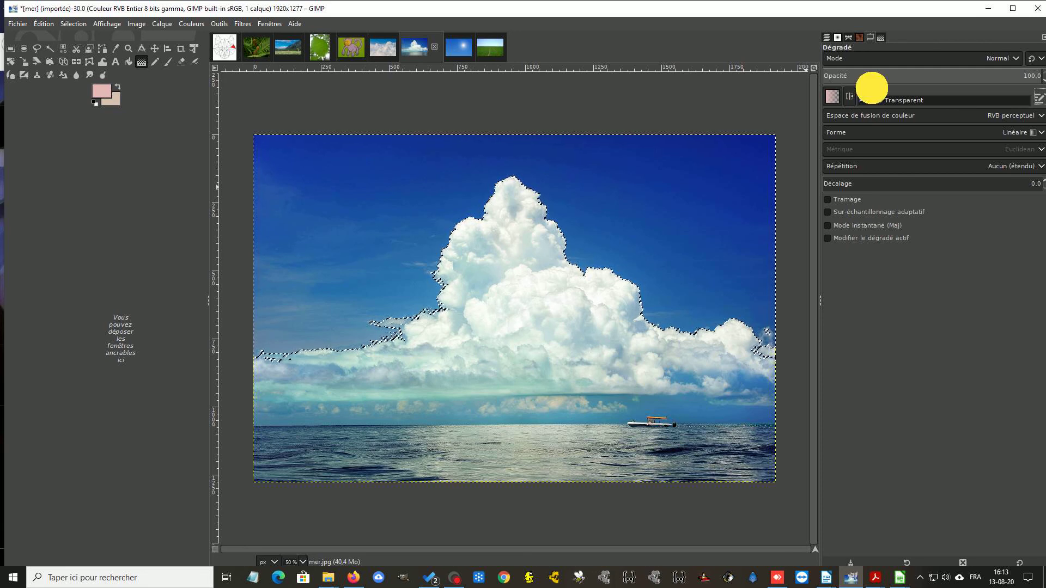
click(870, 100)
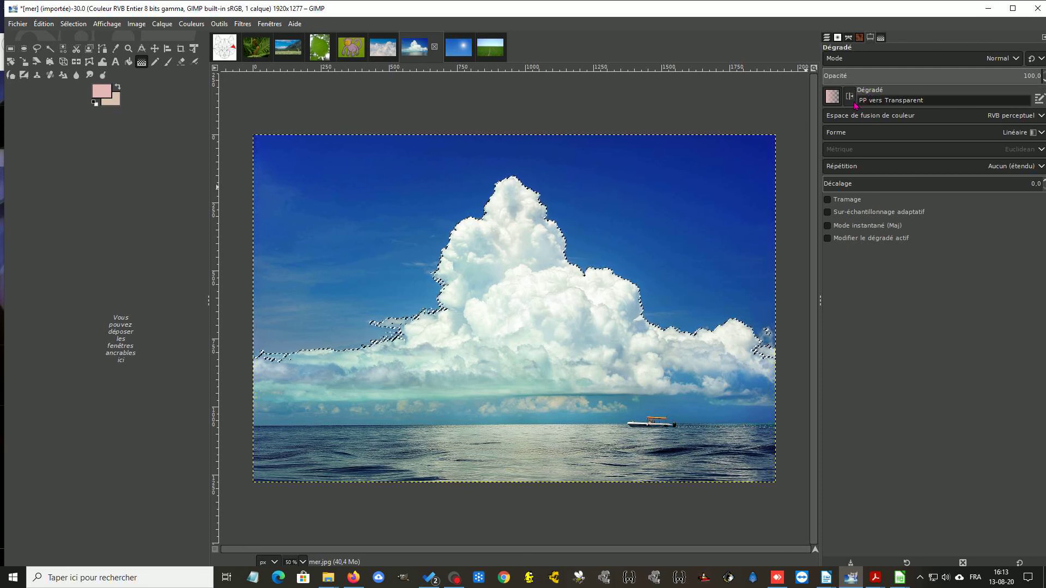
click(851, 99)
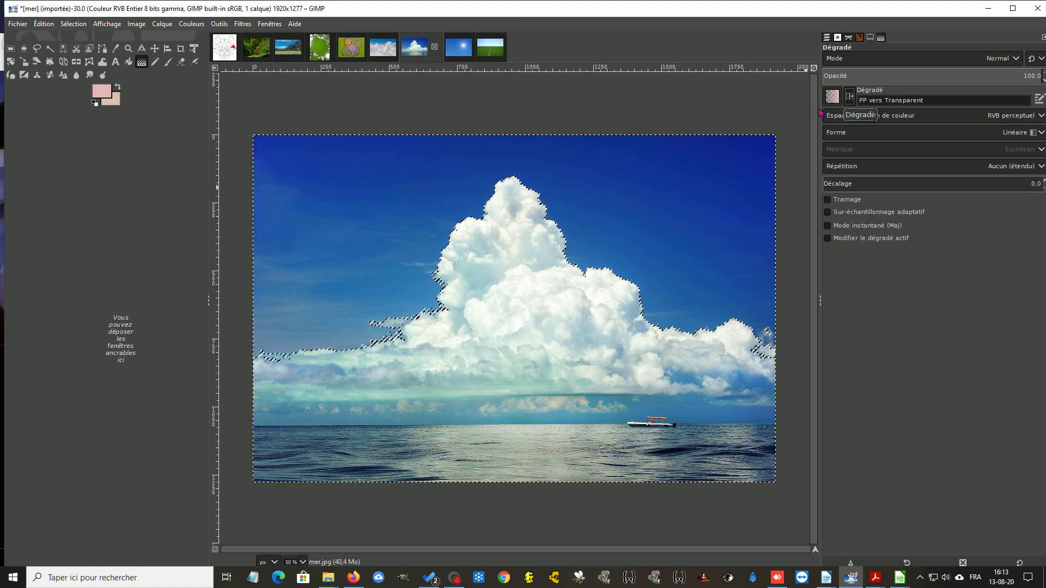
click(657, 177)
mouse_move(657, 177)
mouse_down()
mouse_move(682, 215)
mouse_move(630, 207)
mouse_up()
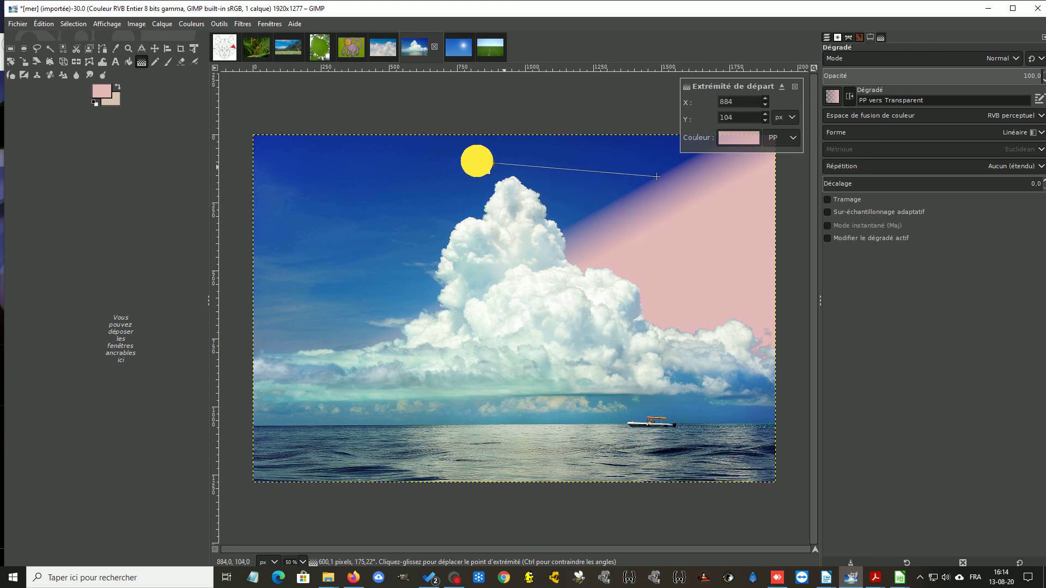
drag(490, 162, 264, 181)
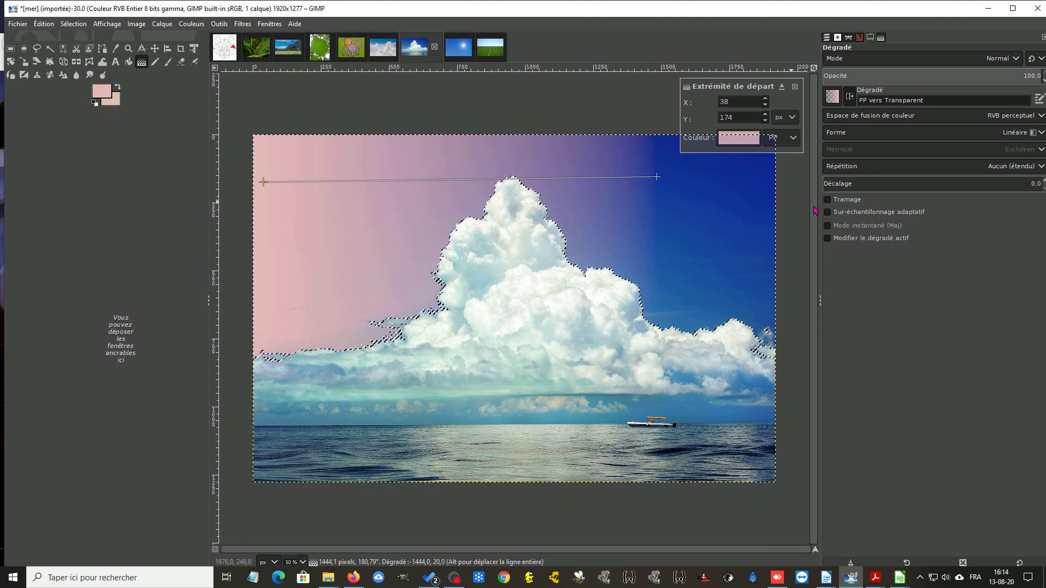
click(772, 205)
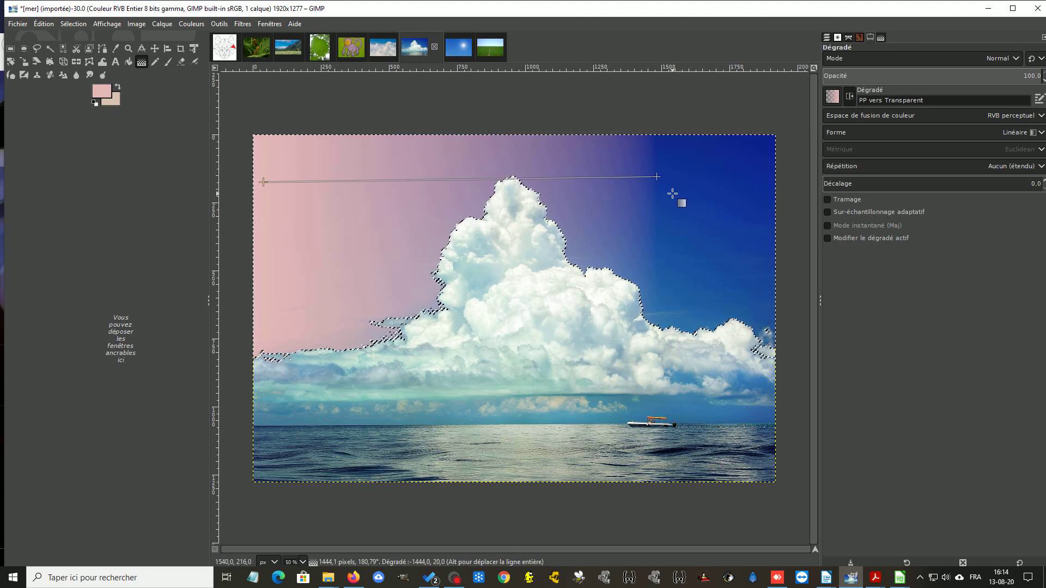
key(Escape)
Apply a nearly horizontal gradient about 1910 px long across the selected sky, pink at its left edge and transparent at its right edge.
drag(775, 195, 357, 175)
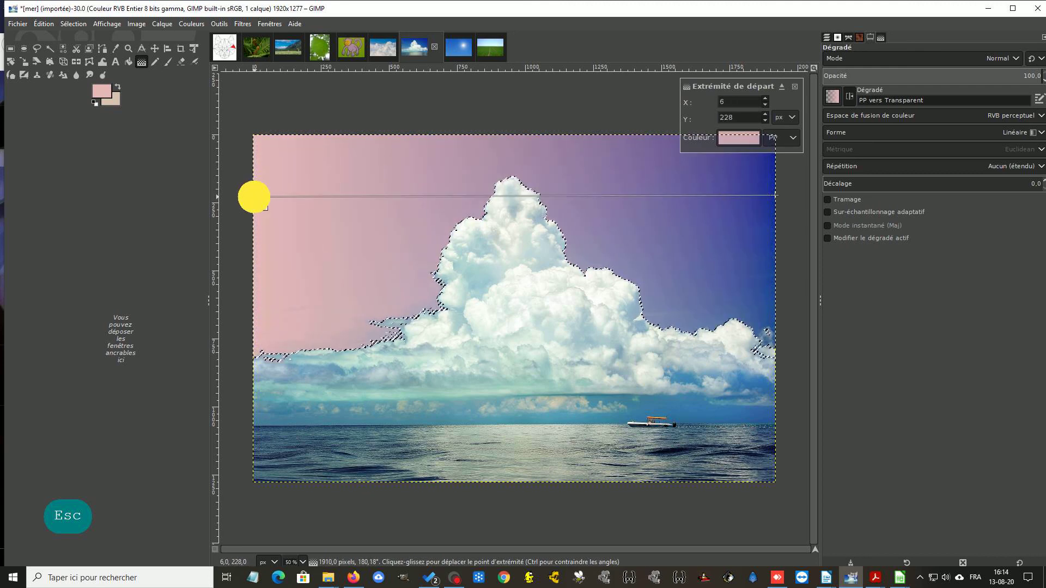
drag(254, 196, 254, 196)
key(Return)
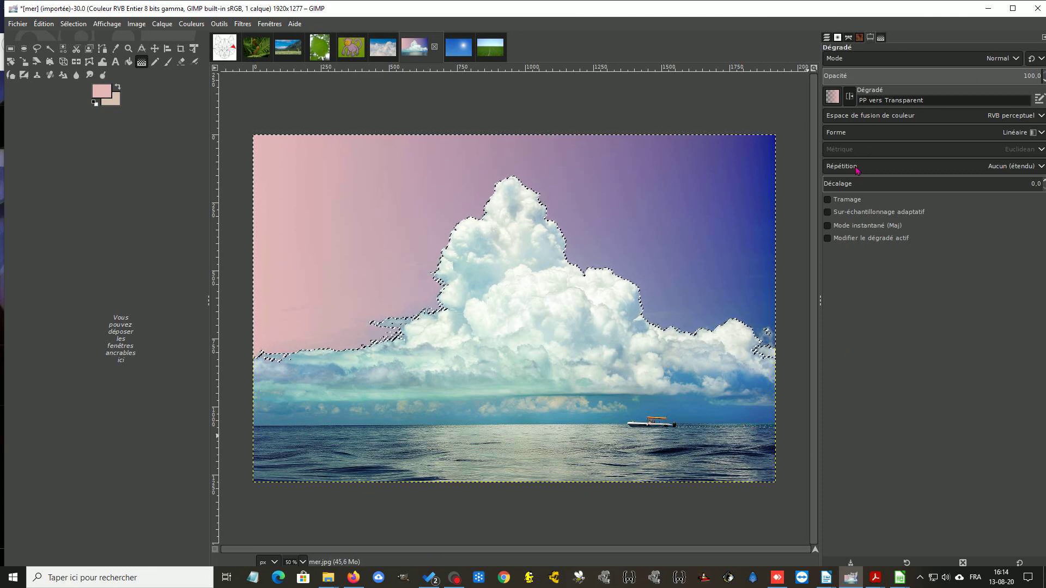
Activate the contiguous selection tool, set it to select by Alpha and sample the sky right of the cloud peak.
click(53, 52)
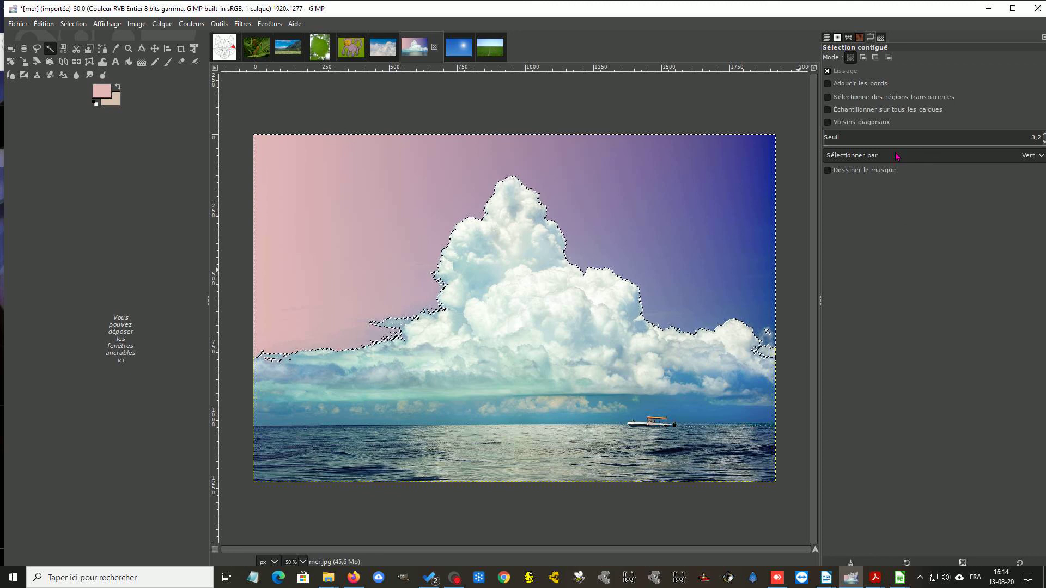
click(1040, 156)
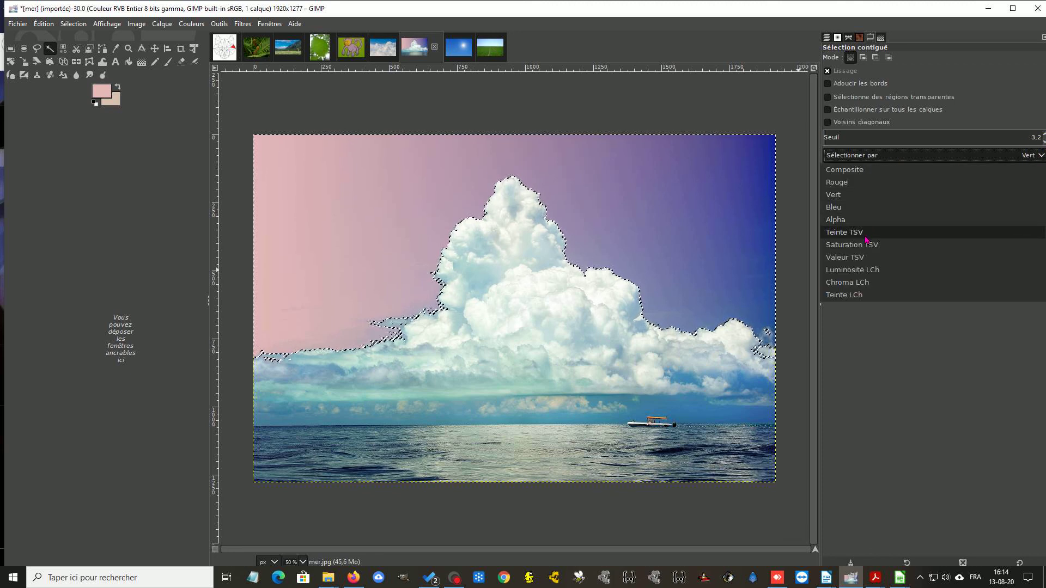
click(852, 221)
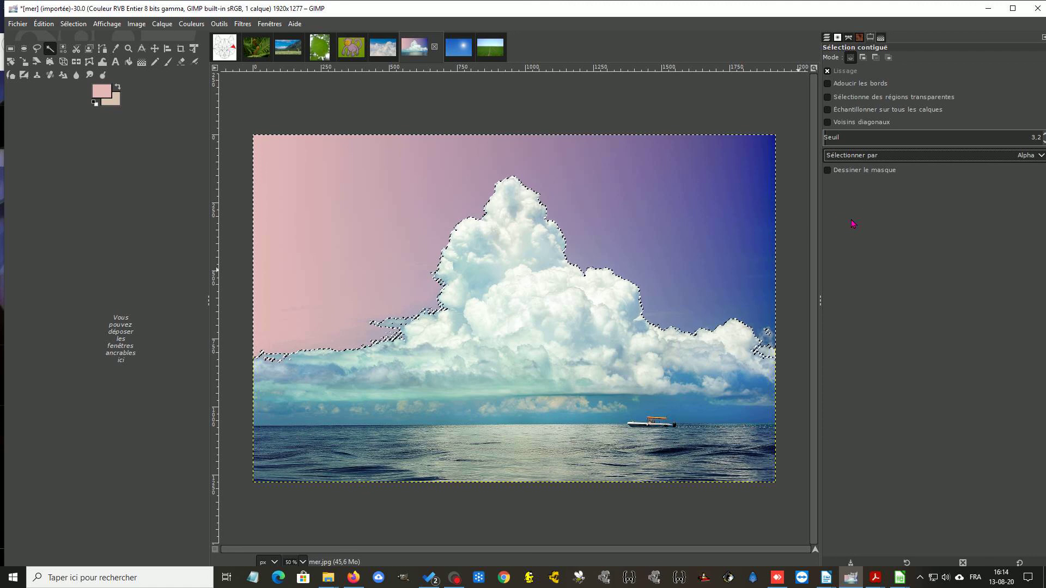
click(577, 175)
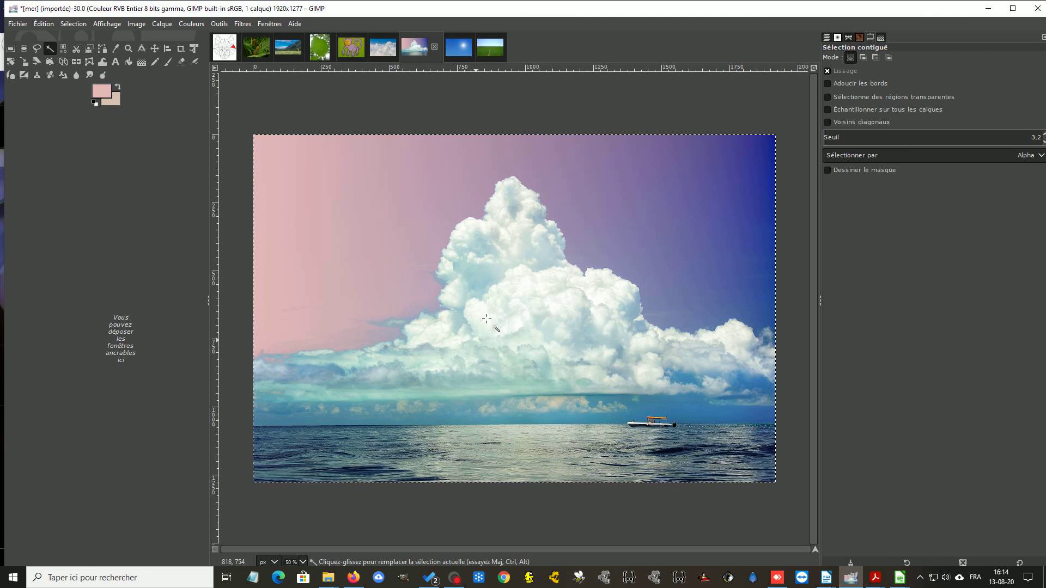
Select by Composite in the purple sky right of the cloud, raising the threshold interactively until the whole image is selected.
click(1028, 153)
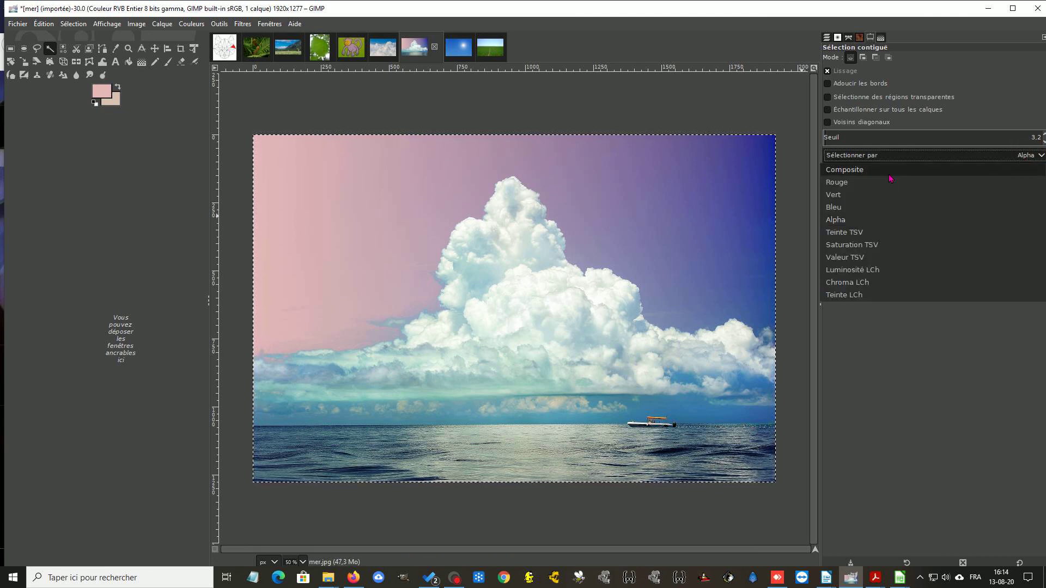
click(864, 165)
click(591, 208)
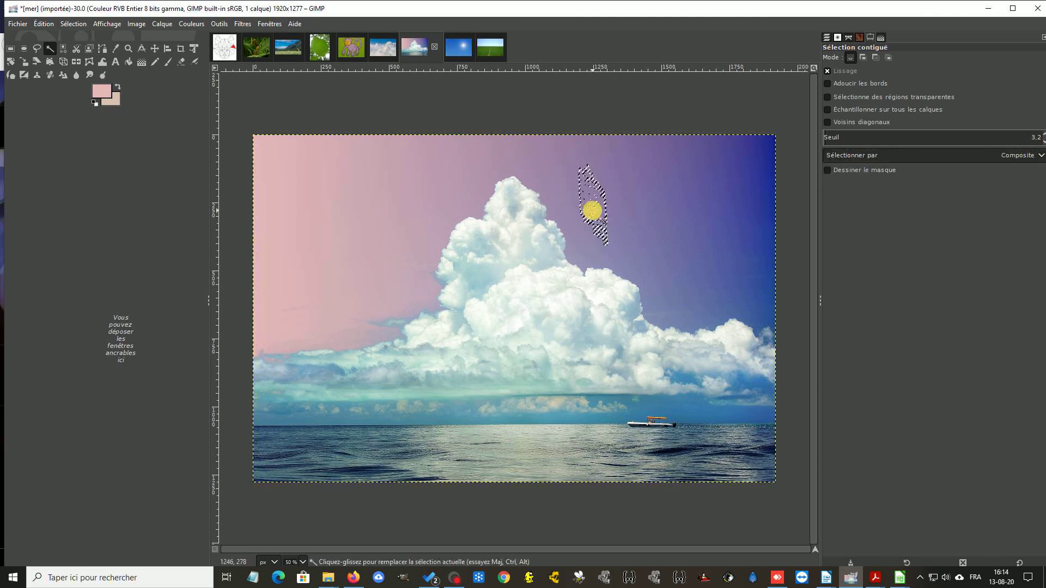
drag(609, 210, 699, 224)
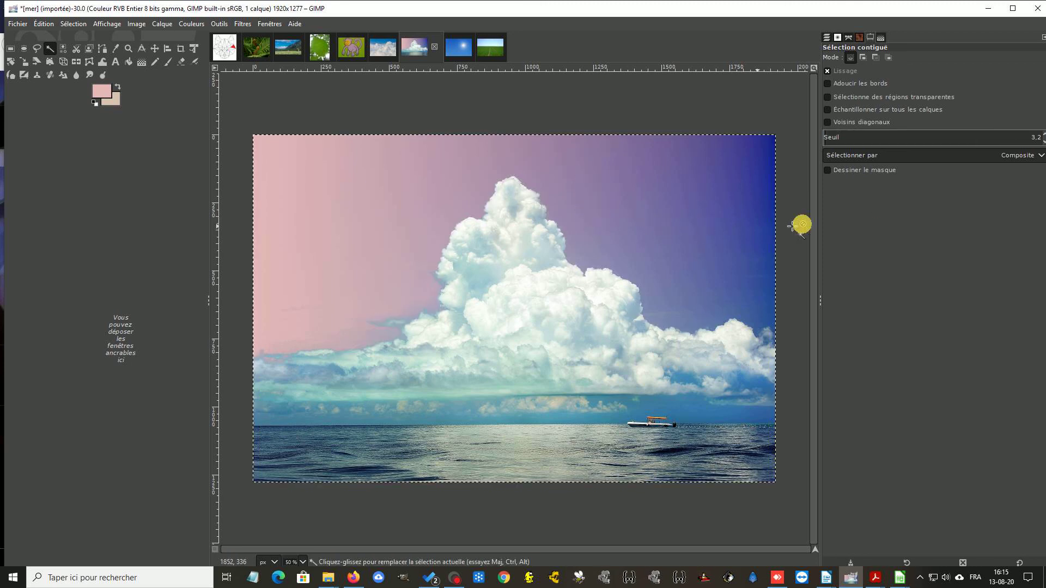
Set the selection criterion to Rouge and sample several areas of the gradient sky, ending just right of the cloud peak.
click(1014, 155)
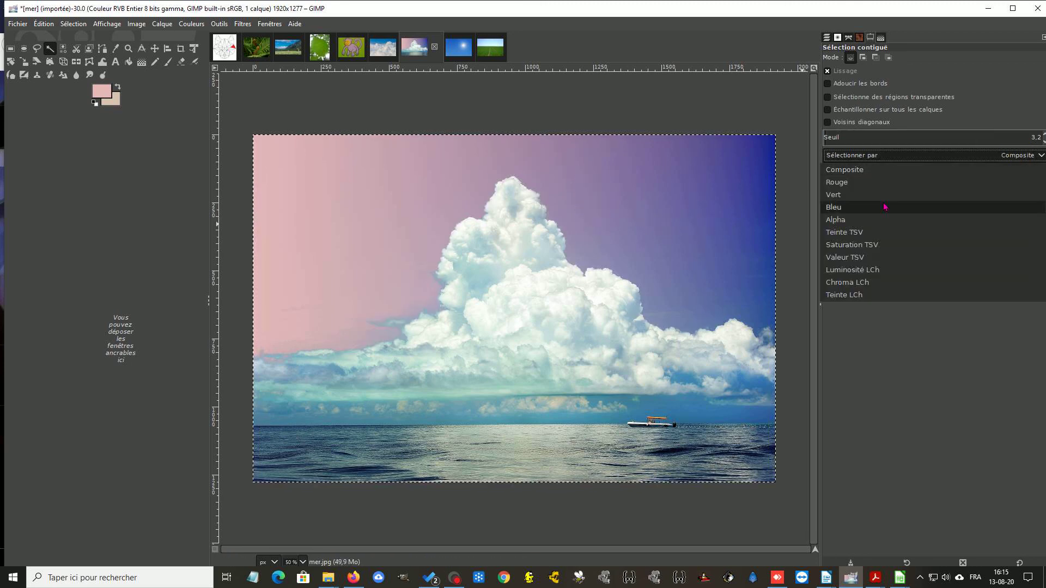
click(846, 187)
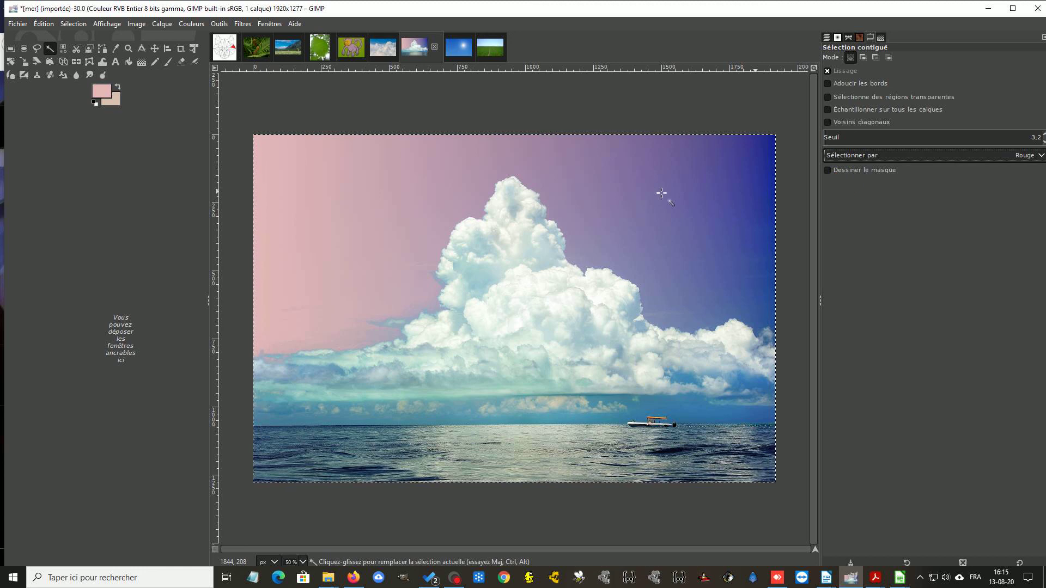
click(353, 195)
click(659, 201)
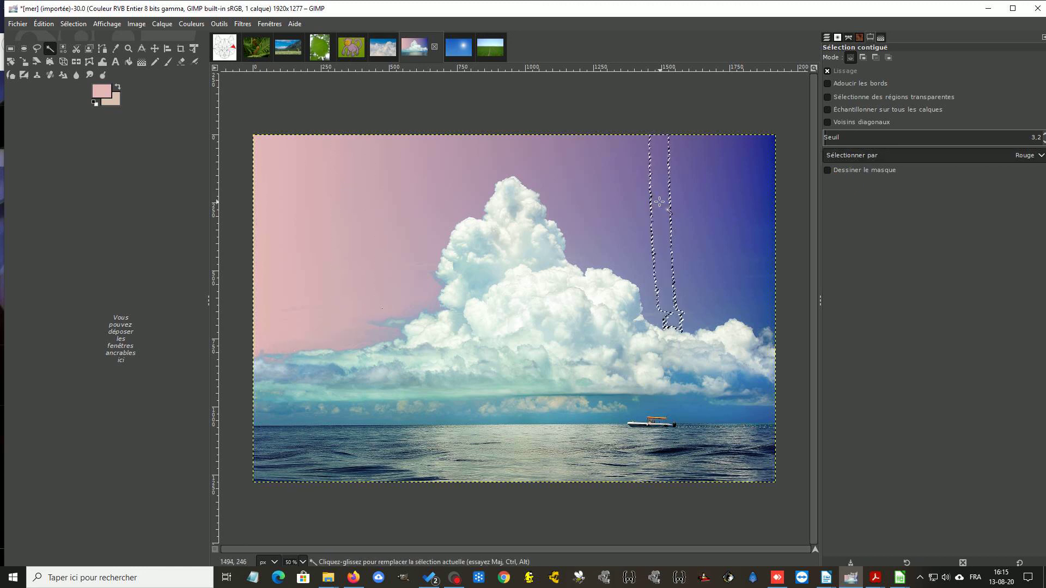
click(742, 214)
click(626, 215)
click(557, 202)
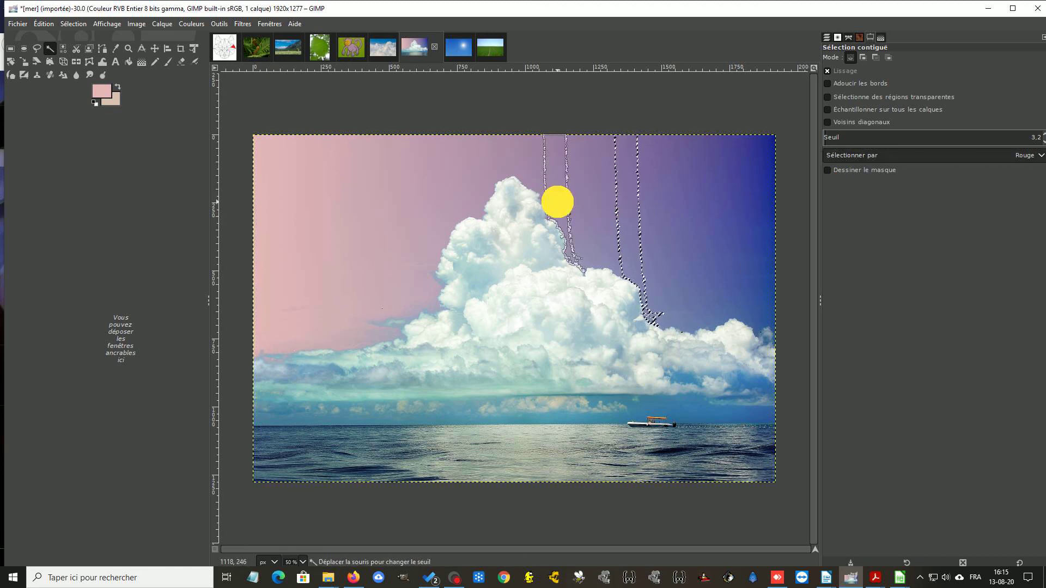
Set the selection criterion to Saturation TSV and select the dark blue band along the sky's right edge.
click(1003, 155)
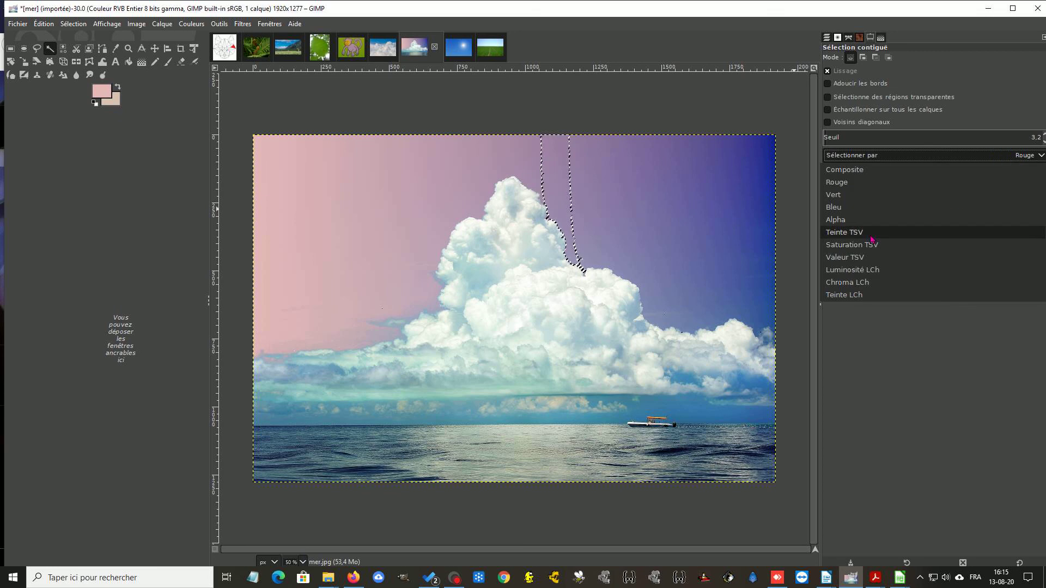
click(847, 247)
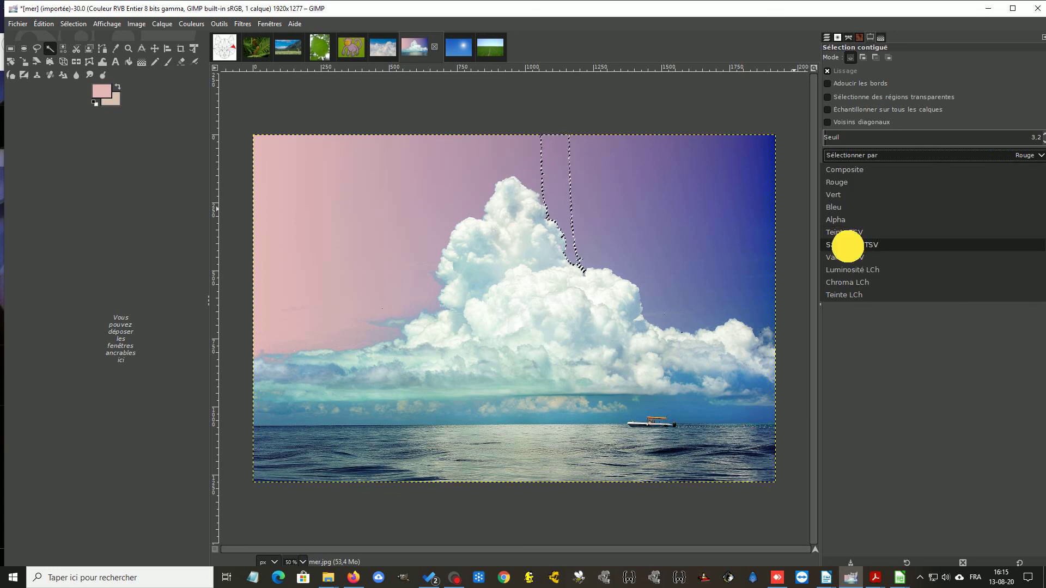
click(757, 175)
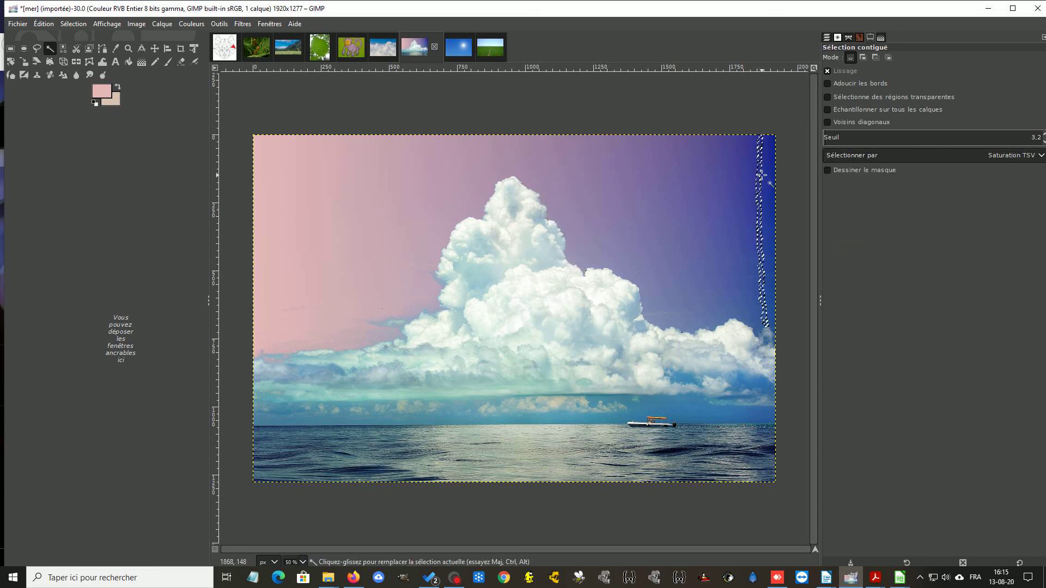
drag(763, 171, 780, 172)
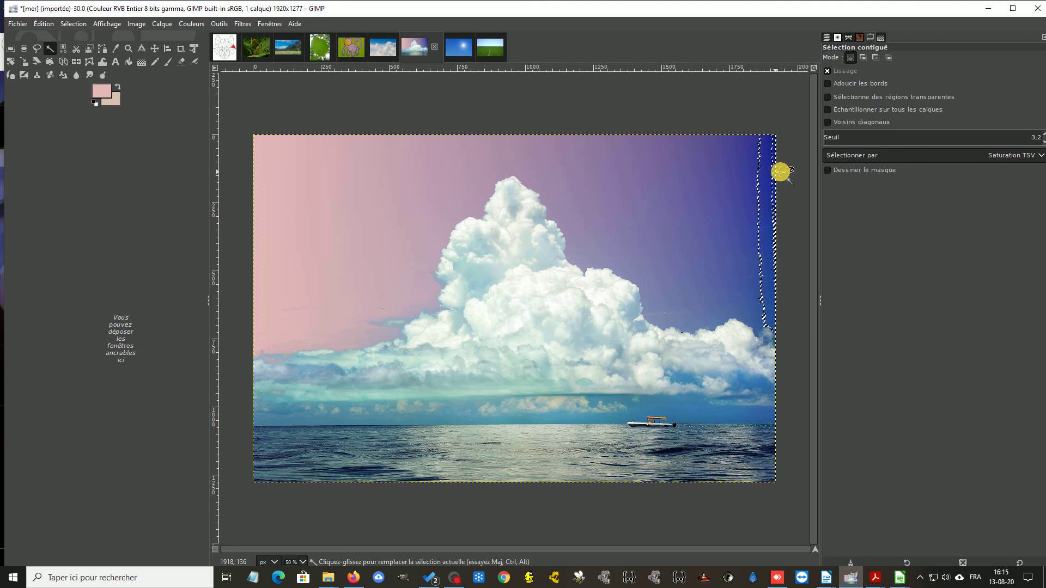
Set the selection criterion to Luminosité LCh and select the pale pink area at the sky's left edge.
click(1011, 155)
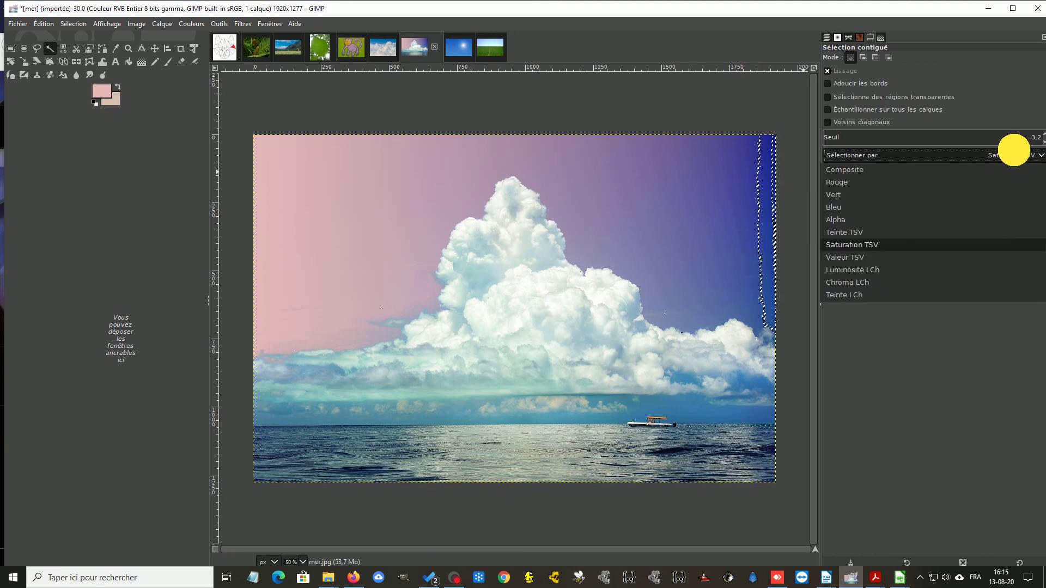
click(863, 271)
click(269, 169)
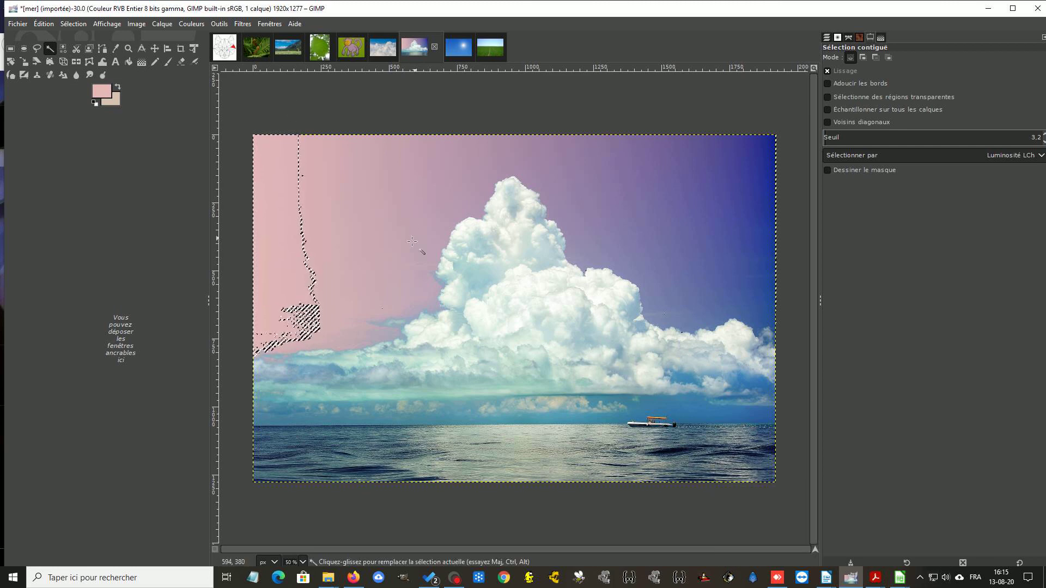
Switch to the renard image with the red triangle.
click(240, 51)
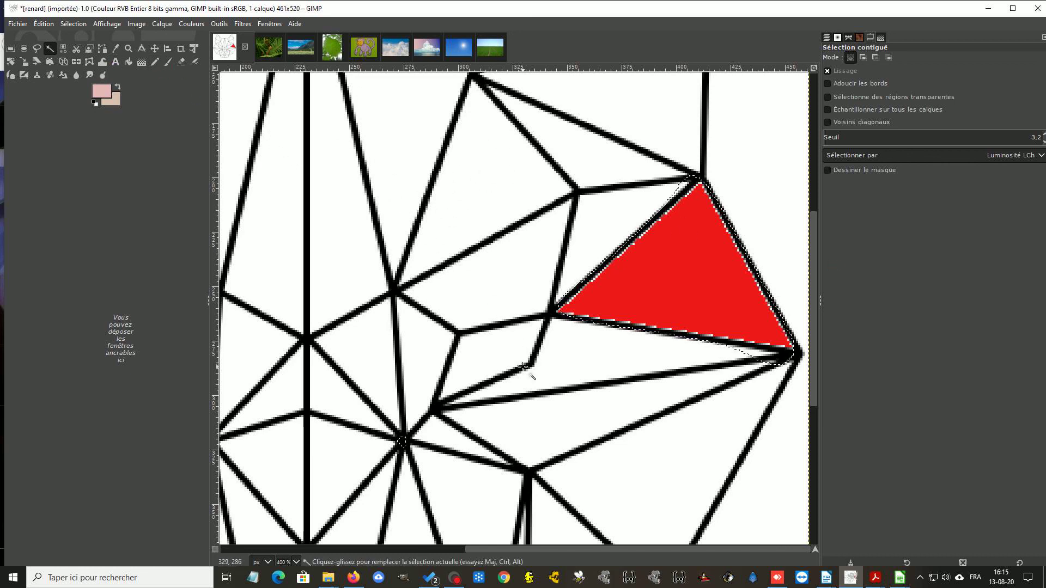
click(453, 578)
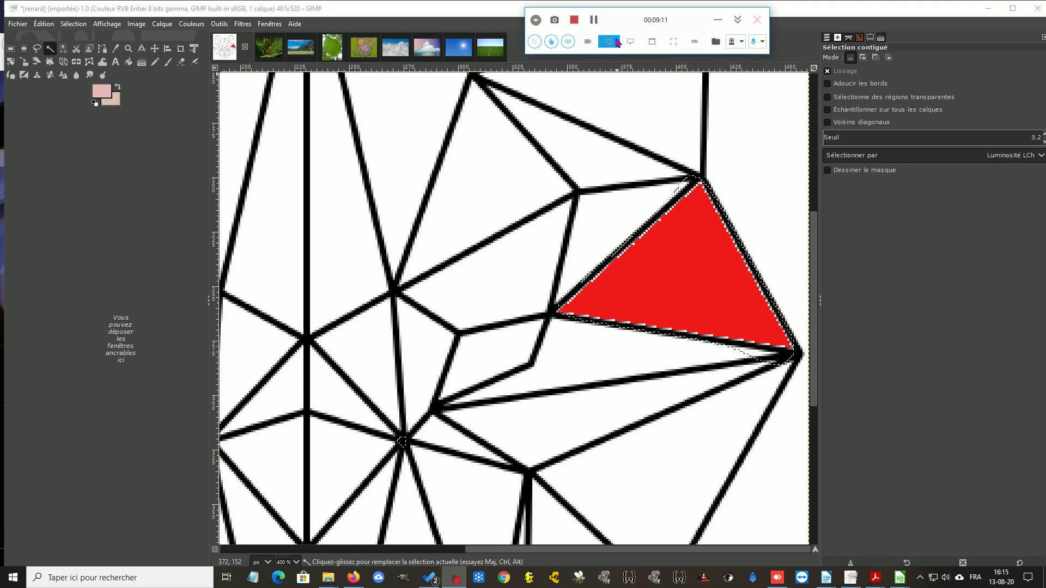